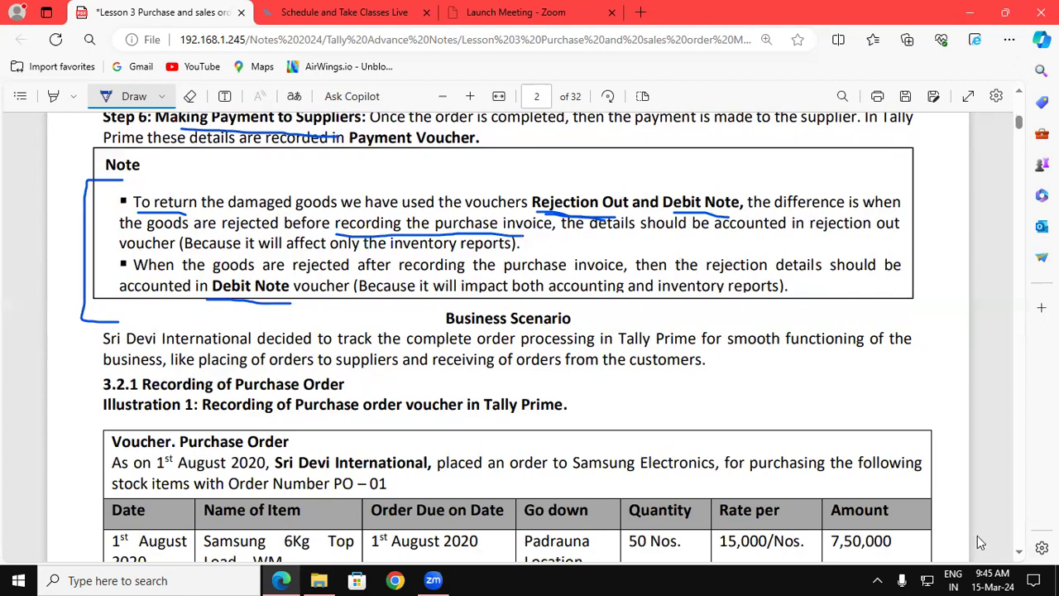
Underline the Purchase Order heading, order date, Sri Devi International, Samsung Electronics and order number PO – 01 in the illustration
{"action": "scroll", "coordinate": [1021, 556], "scroll_direction": "down", "scroll_amount": 2}
{"action": "scroll", "coordinate": [1020, 556], "scroll_direction": "down", "scroll_amount": 2}
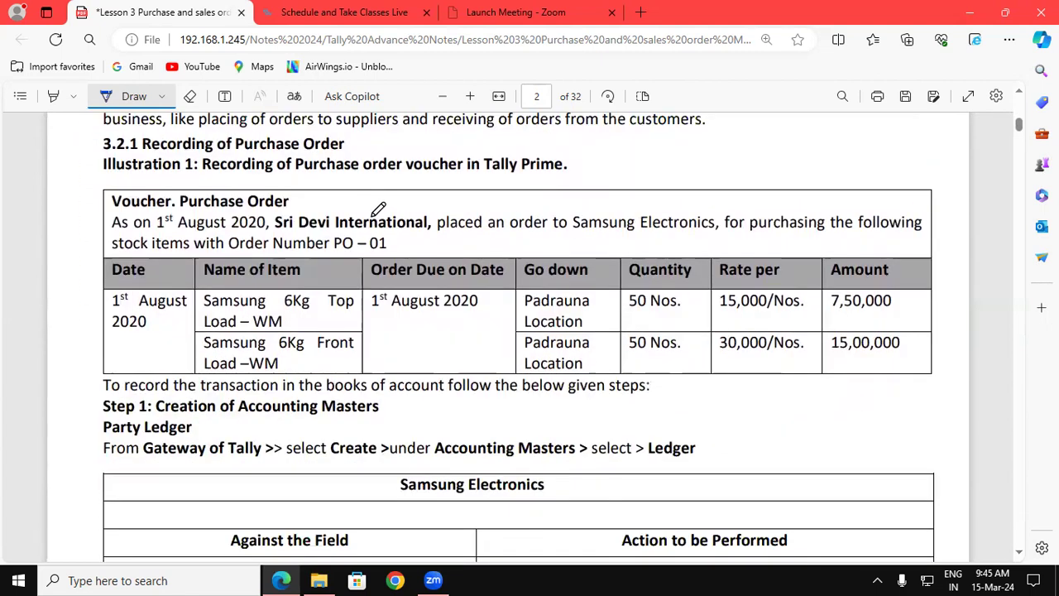
{"action": "left_click_drag", "start_coordinate": [184, 145], "coordinate": [290, 157]}
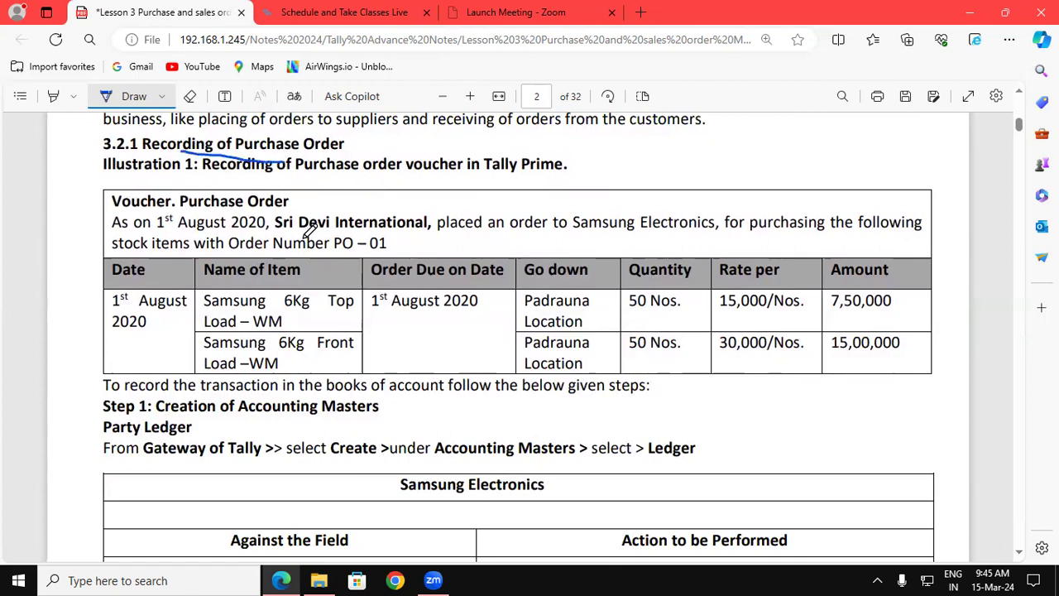
{"action": "left_click_drag", "start_coordinate": [172, 233], "coordinate": [268, 233]}
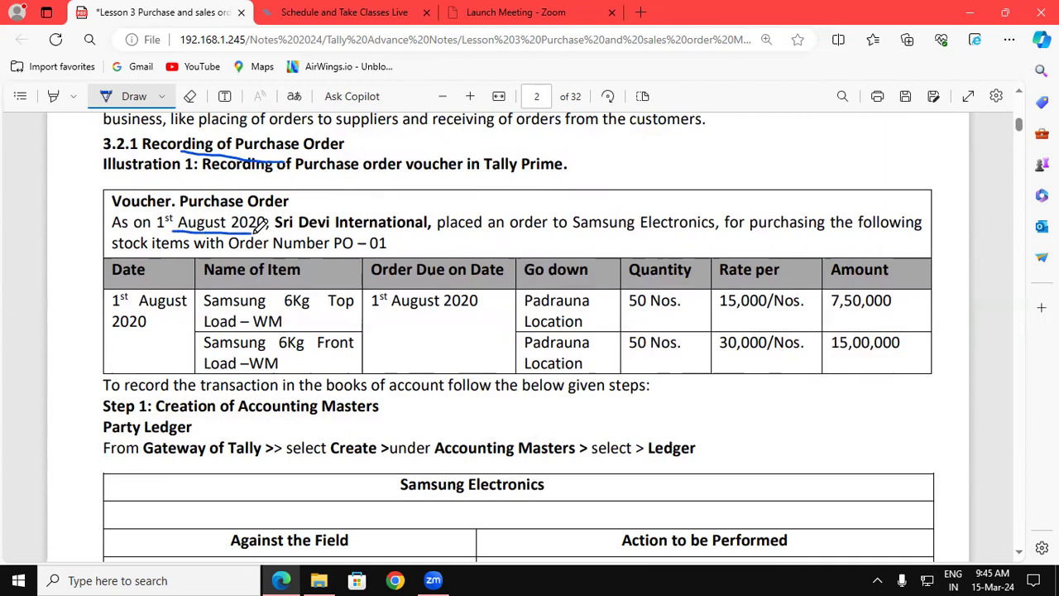
{"action": "left_click_drag", "start_coordinate": [334, 234], "coordinate": [378, 232]}
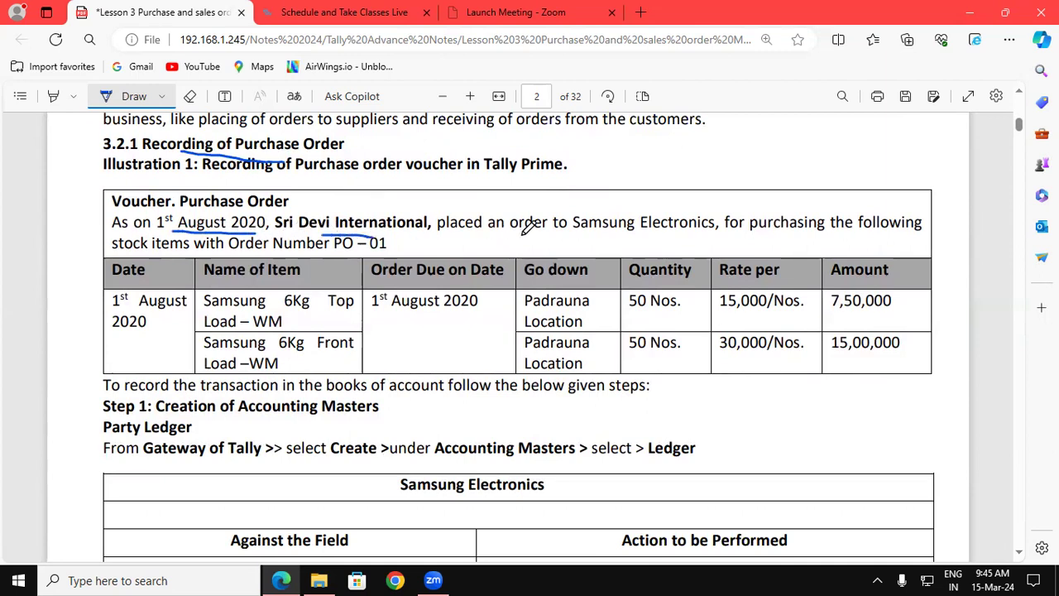
{"action": "left_click_drag", "start_coordinate": [574, 237], "coordinate": [759, 235]}
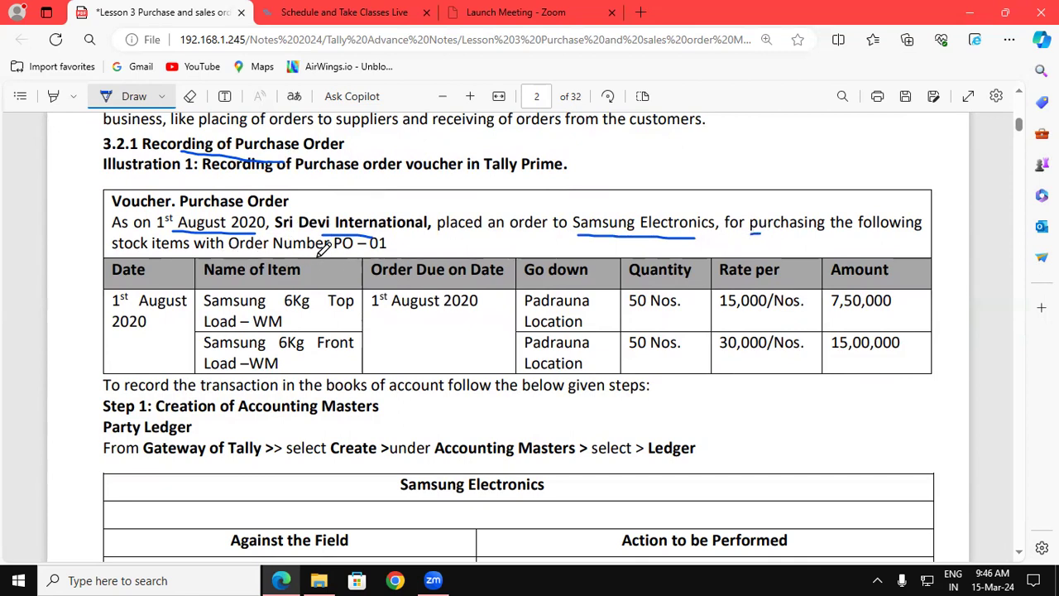
{"action": "left_click_drag", "start_coordinate": [327, 253], "coordinate": [386, 247]}
Mark the first order row's item name, date, godown, quantity and rate in the table with the pen
{"action": "left_click_drag", "start_coordinate": [309, 324], "coordinate": [352, 301]}
{"action": "left_click_drag", "start_coordinate": [153, 339], "coordinate": [184, 323]}
{"action": "mouse_move", "coordinate": [603, 317]}
{"action": "left_mouse_down"}
{"action": "mouse_move", "coordinate": [625, 309]}
{"action": "mouse_move", "coordinate": [749, 324]}
{"action": "left_mouse_up"}
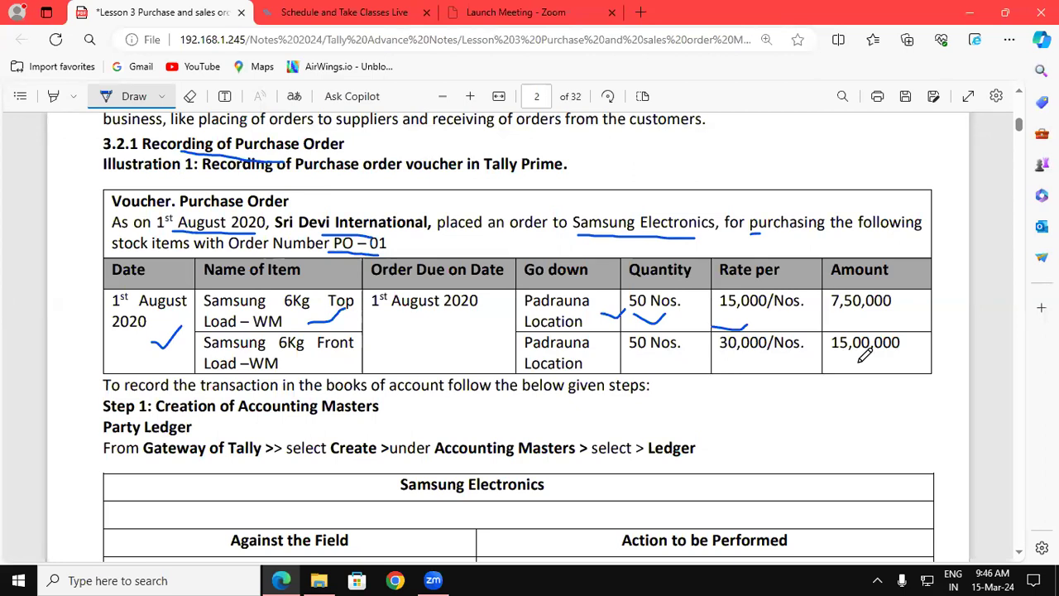
Switch to TallyPrime from the desktop and open the Data folder in the company list
{"action": "key", "text": "super+d"}
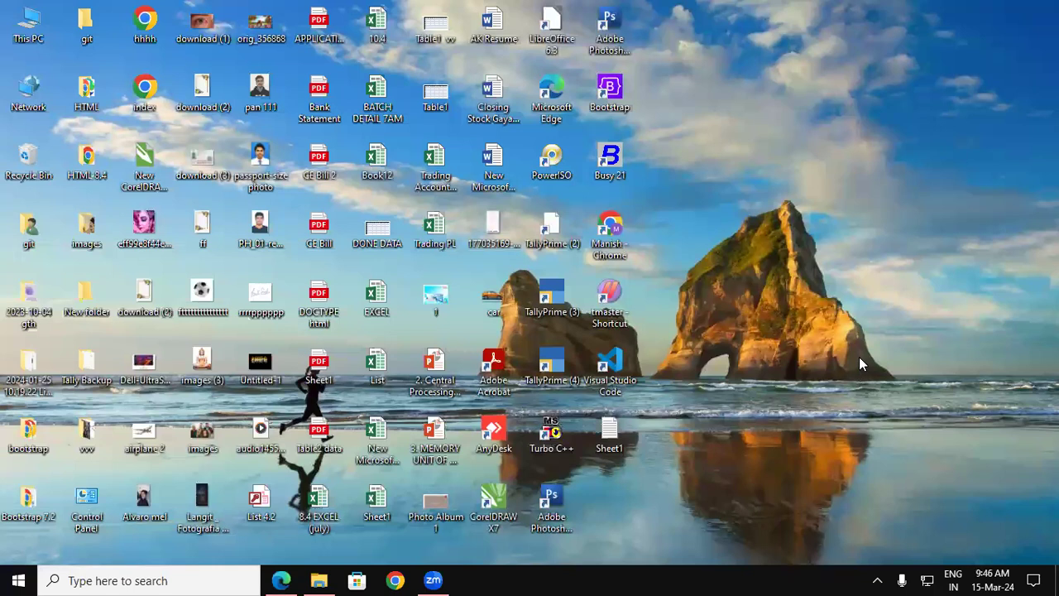
{"action": "double_click", "coordinate": [544, 365]}
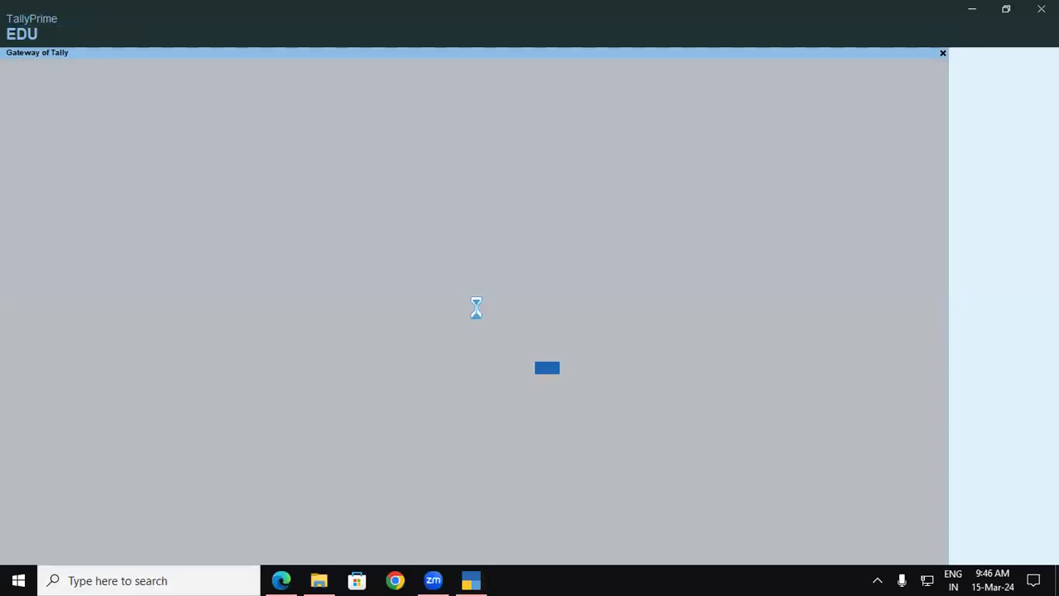
{"action": "left_click", "coordinate": [306, 335]}
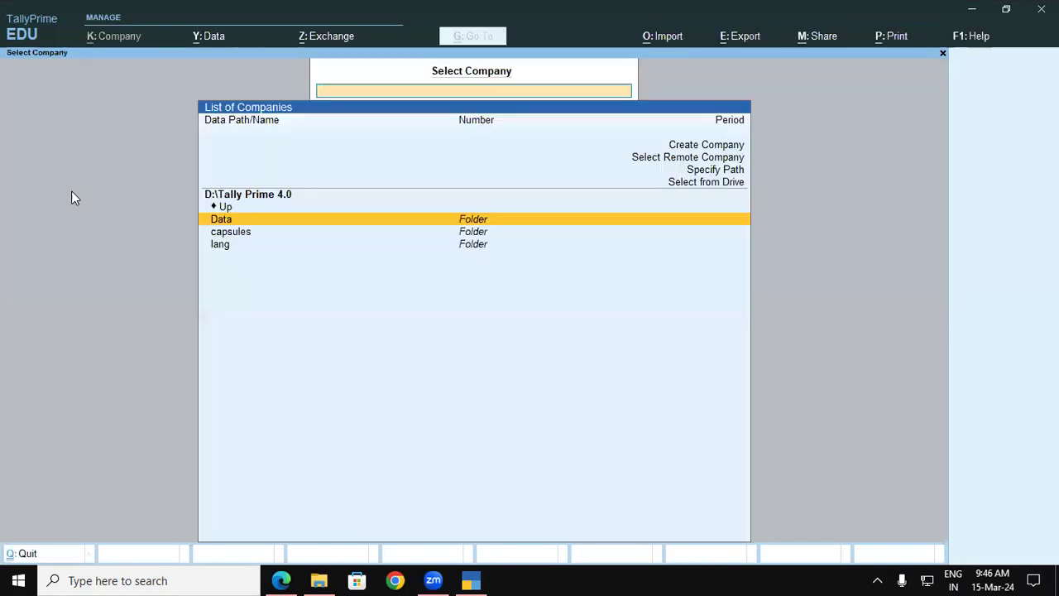
{"action": "left_click", "coordinate": [258, 211]}
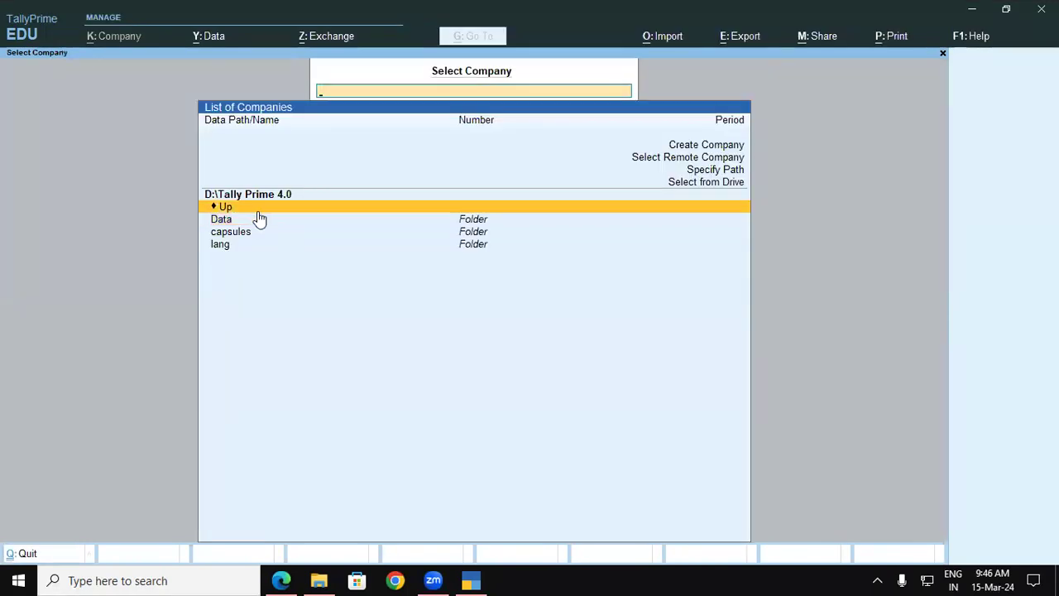
{"action": "left_click", "coordinate": [238, 218]}
{"action": "left_click", "coordinate": [238, 218]}
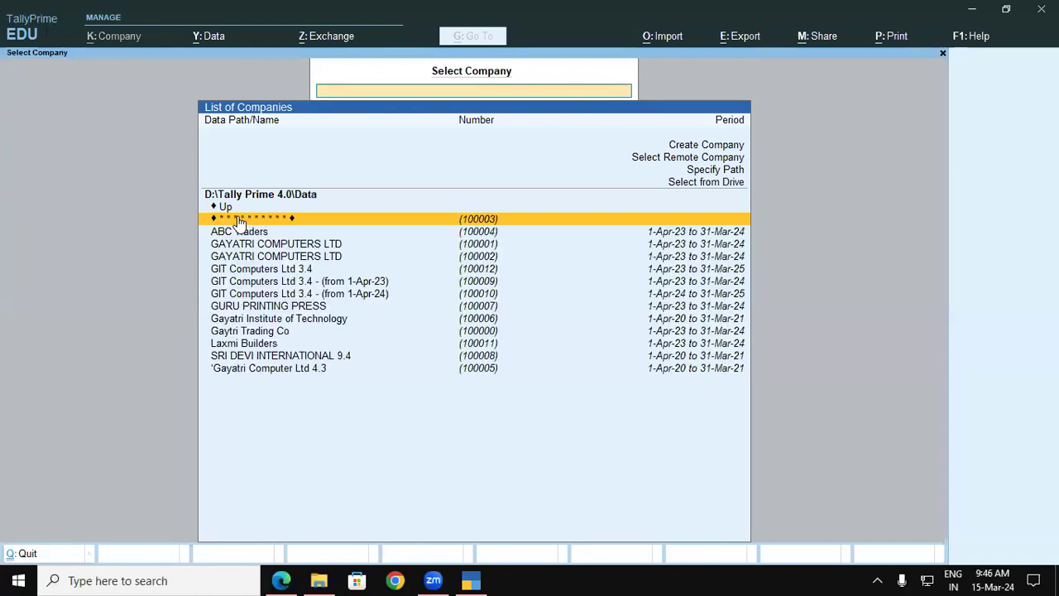
Load the company SRI DEVI INTERNATIONAL 9.4
{"action": "key", "text": "Down"}
{"action": "key", "text": "Down"}
{"action": "key", "text": "Down"}
{"action": "key", "text": "Down"}
{"action": "key", "text": "Down"}
{"action": "key", "text": "Down"}
{"action": "key", "text": "Down"}
{"action": "key", "text": "Down"}
{"action": "key", "text": "Down"}
{"action": "key", "text": "Down"}
{"action": "key", "text": "Down"}
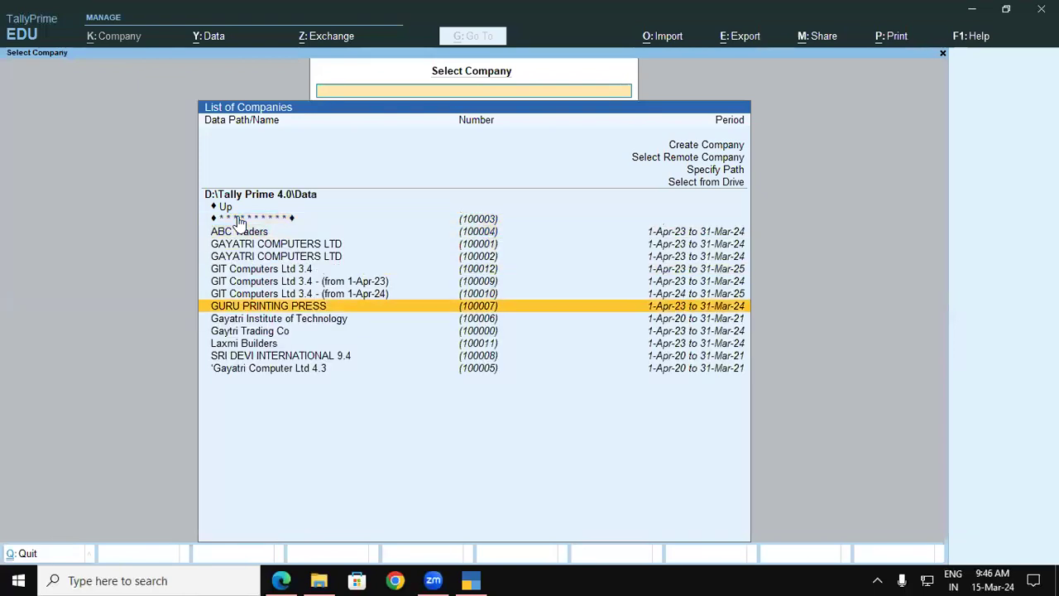
{"action": "key", "text": "Return"}
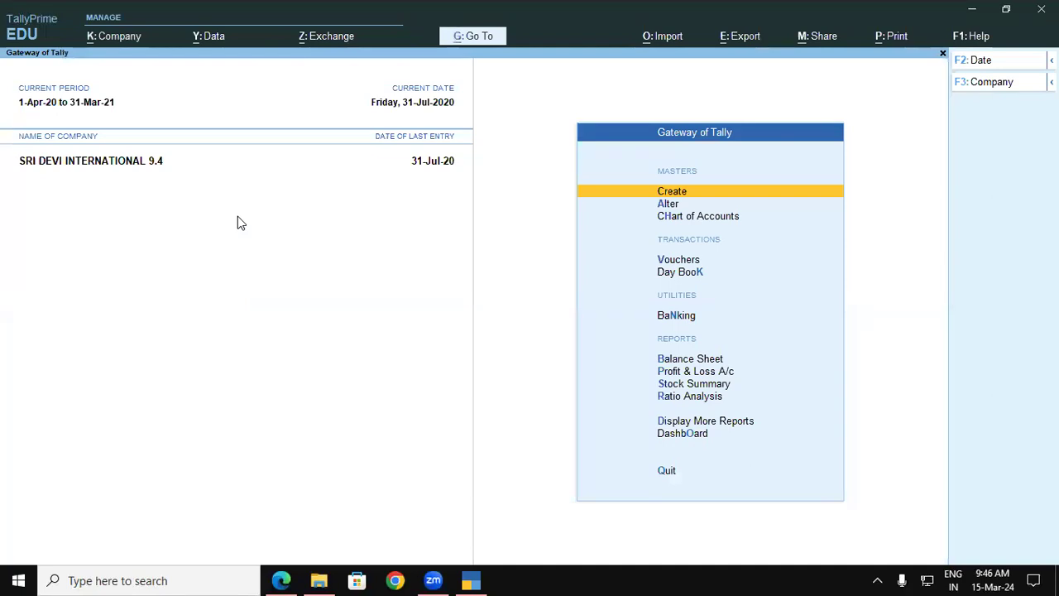
Start a new ledger and name it Samsung Electronics, copying the supplier name from the PDF notes in the browser
{"action": "key", "text": "Return"}
{"action": "key", "text": "Down"}
{"action": "key", "text": "Return"}
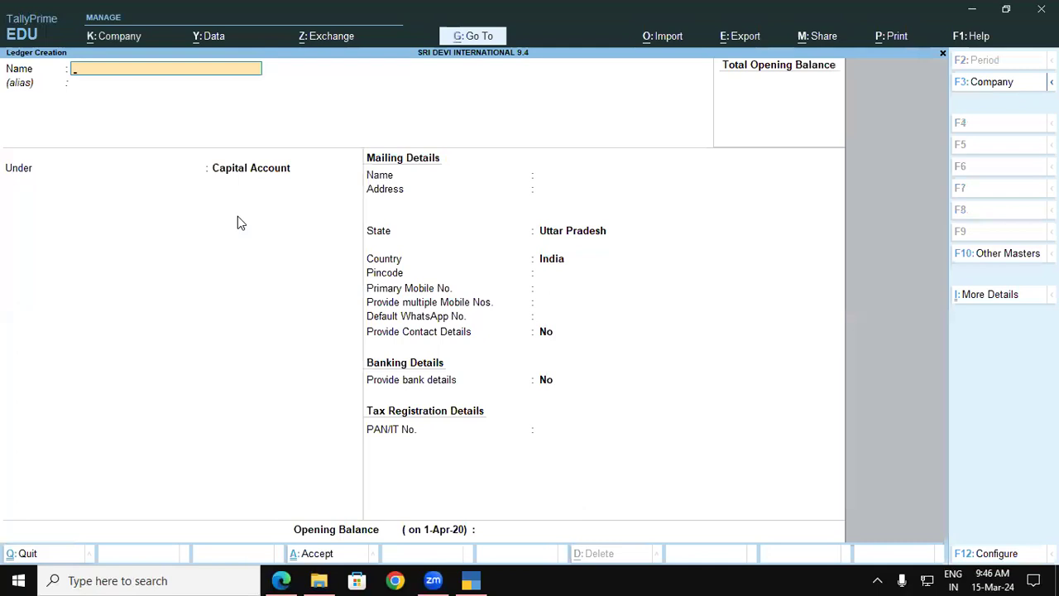
{"action": "left_click", "coordinate": [281, 578]}
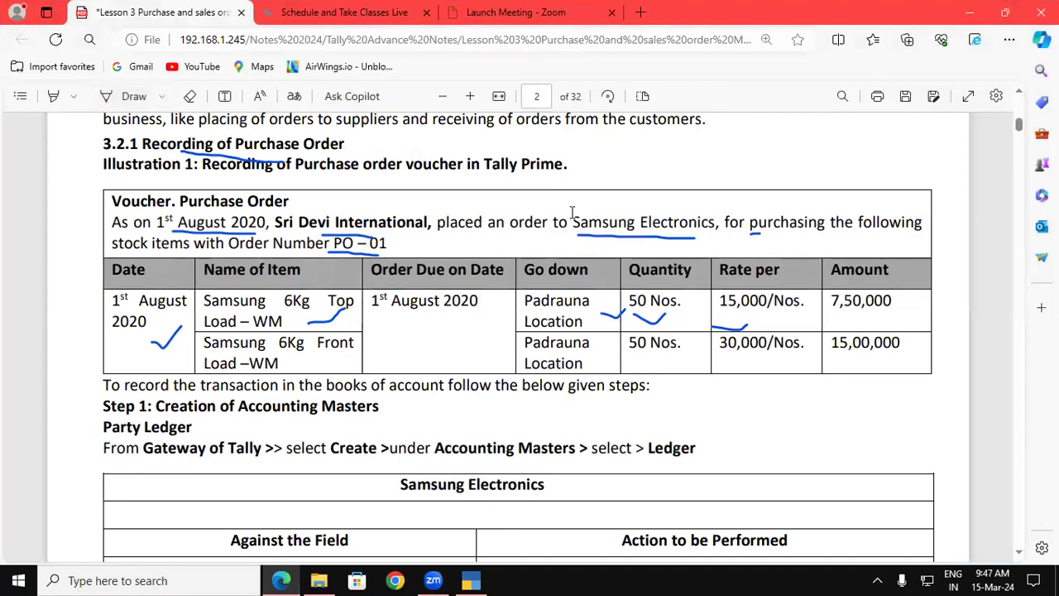
{"action": "mouse_move", "coordinate": [573, 222]}
{"action": "left_mouse_down"}
{"action": "mouse_move", "coordinate": [724, 225]}
{"action": "mouse_move", "coordinate": [709, 231]}
{"action": "left_mouse_up"}
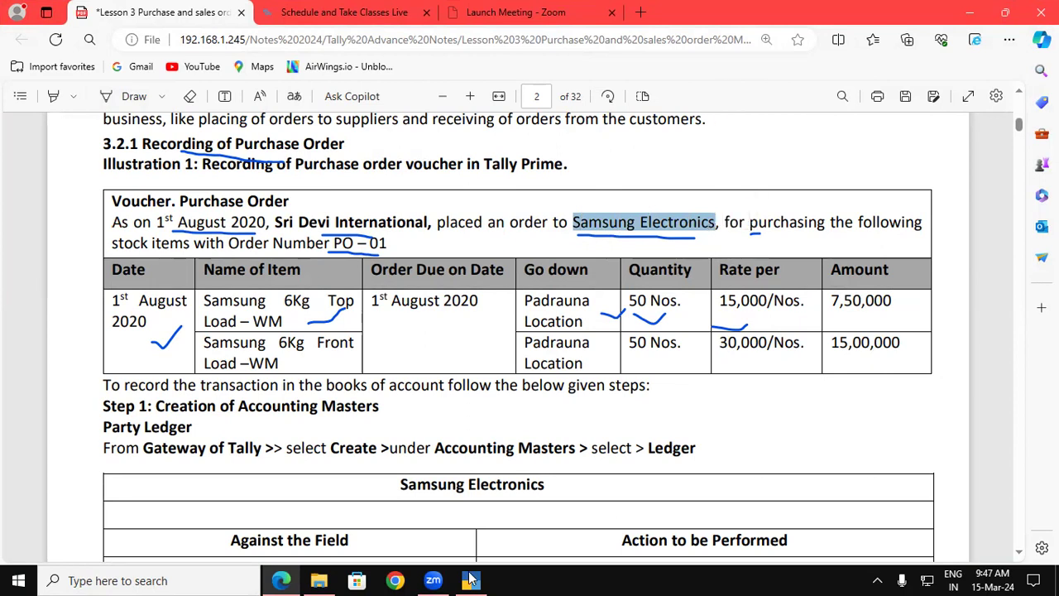
{"action": "key", "text": "ctrl+c"}
{"action": "key", "text": "alt+Tab"}
{"action": "key", "text": "ctrl+alt+v"}
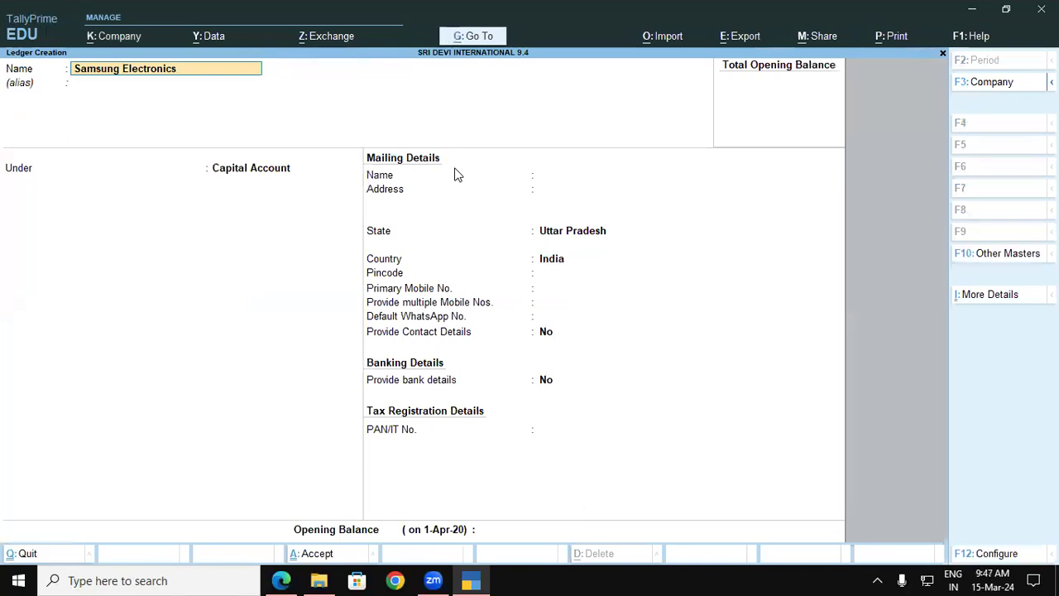
Place the Samsung Electronics ledger under the Sundry Creditors group
{"action": "key", "text": "Return"}
{"action": "key", "text": "Return"}
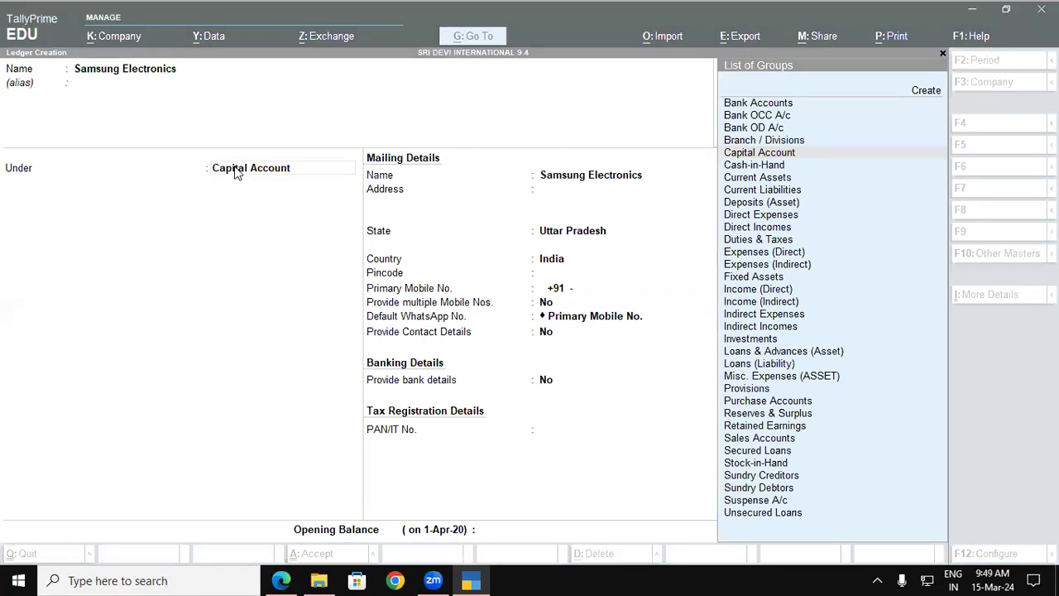
{"action": "left_click", "coordinate": [235, 172]}
{"action": "type", "text": "Sun"}
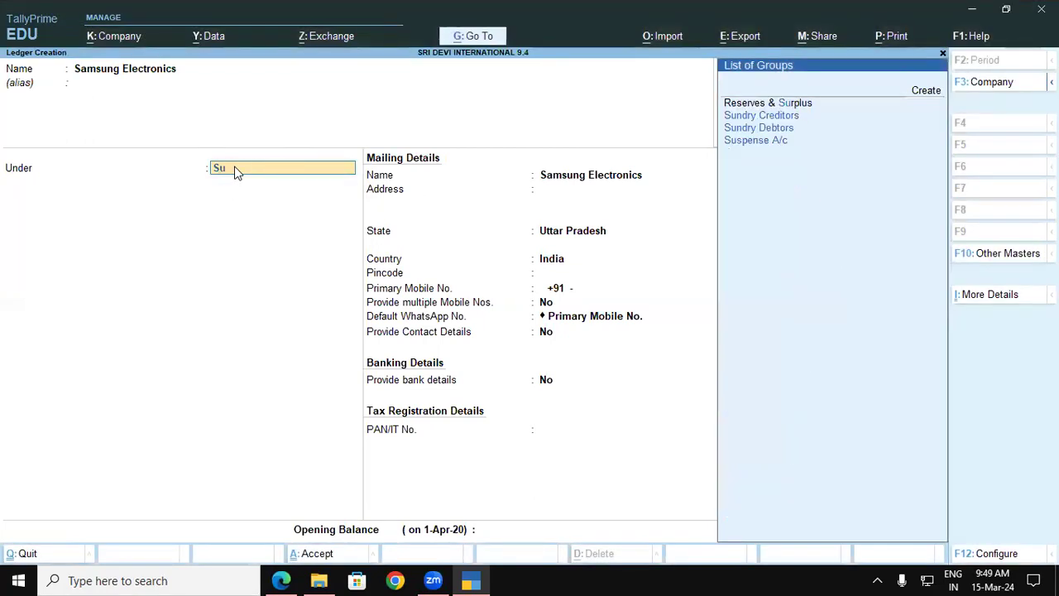
{"action": "key", "text": "Return"}
Keep the remaining ledger defaults with state Uttar Pradesh, save the ledger and return to the Gateway of Tally
{"action": "key", "text": "Return"}
{"action": "key", "text": "Return"}
{"action": "key", "text": "Return"}
{"action": "key", "text": "Return"}
{"action": "key", "text": "Return"}
{"action": "key", "text": "Return"}
{"action": "key", "text": "Return"}
{"action": "key", "text": "Return"}
{"action": "key", "text": "Return"}
{"action": "key", "text": "Return"}
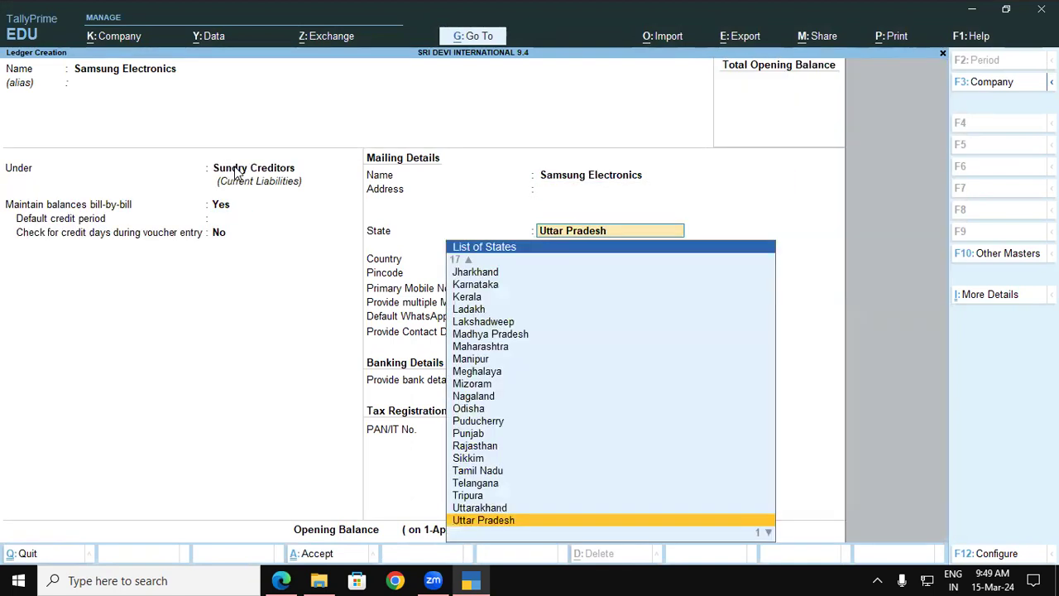
{"action": "key", "text": "Return"}
{"action": "key", "text": "Return"}
{"action": "key", "text": "Return"}
{"action": "key", "text": "Return"}
{"action": "key", "text": "Return"}
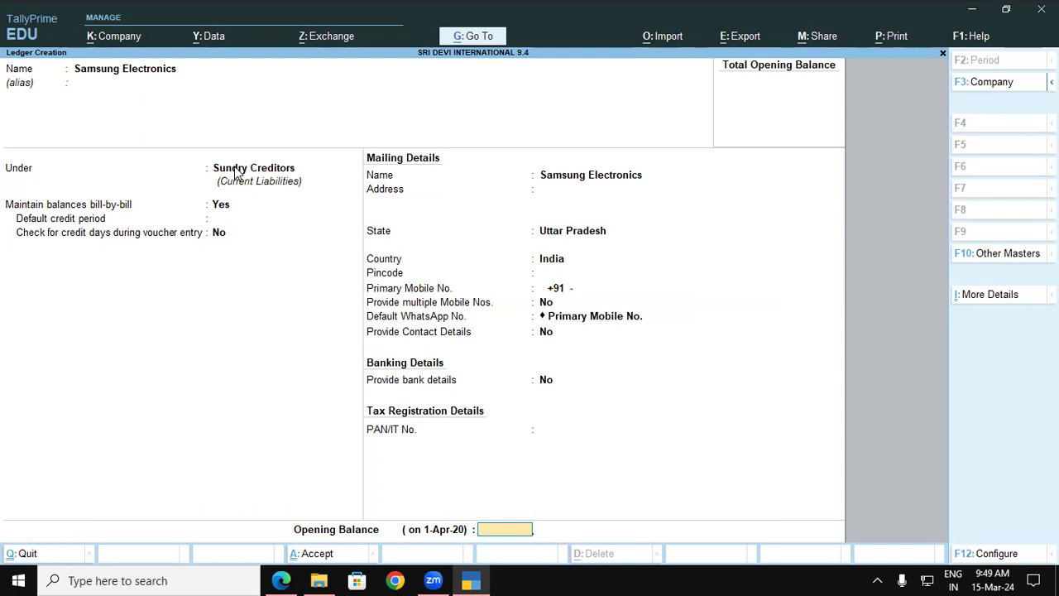
{"action": "key", "text": "Return"}
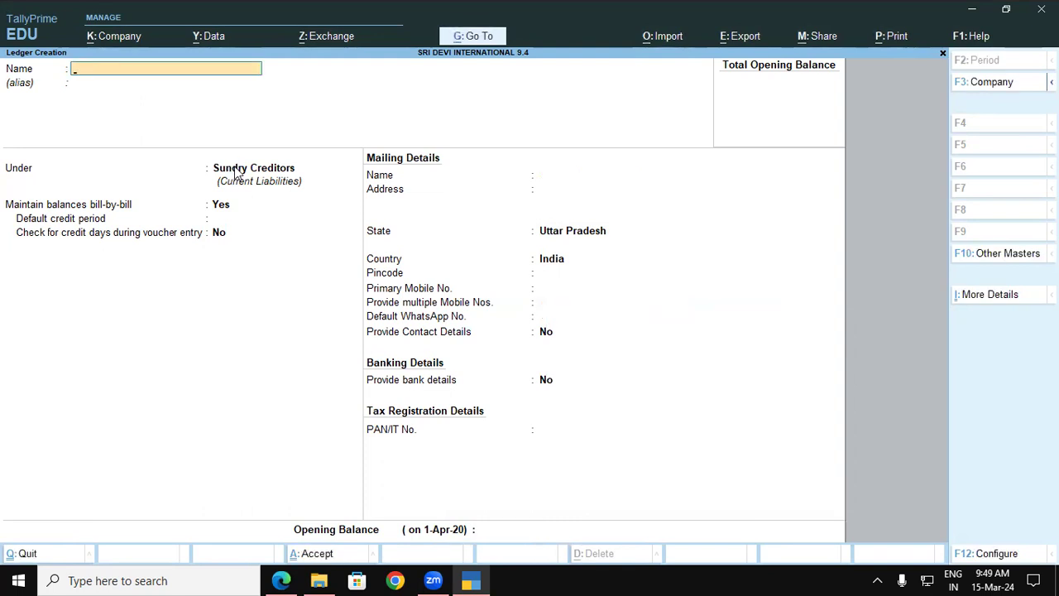
{"action": "key", "text": "Escape"}
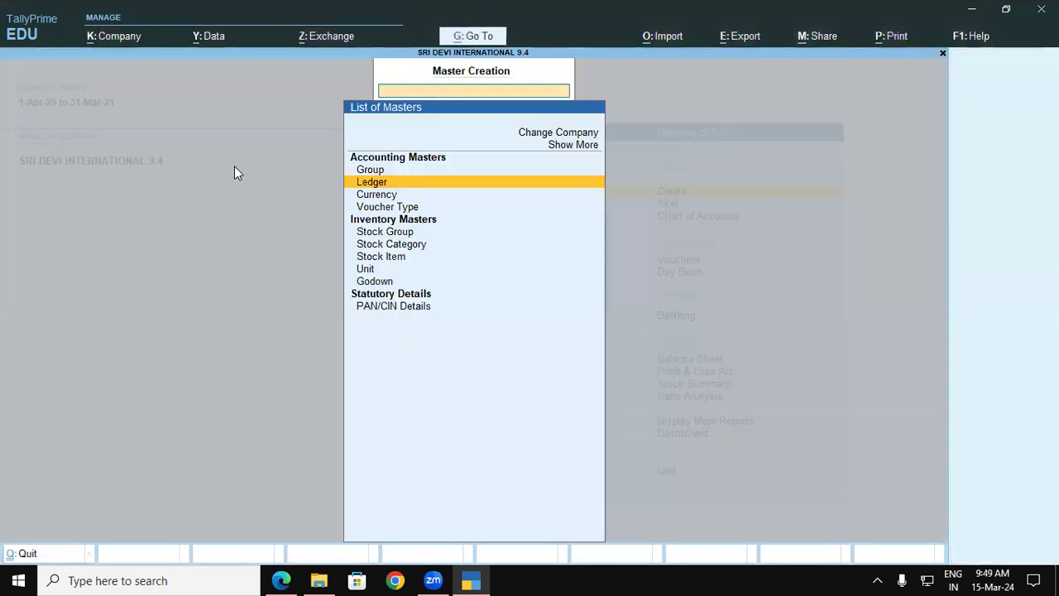
{"action": "key", "text": "Escape"}
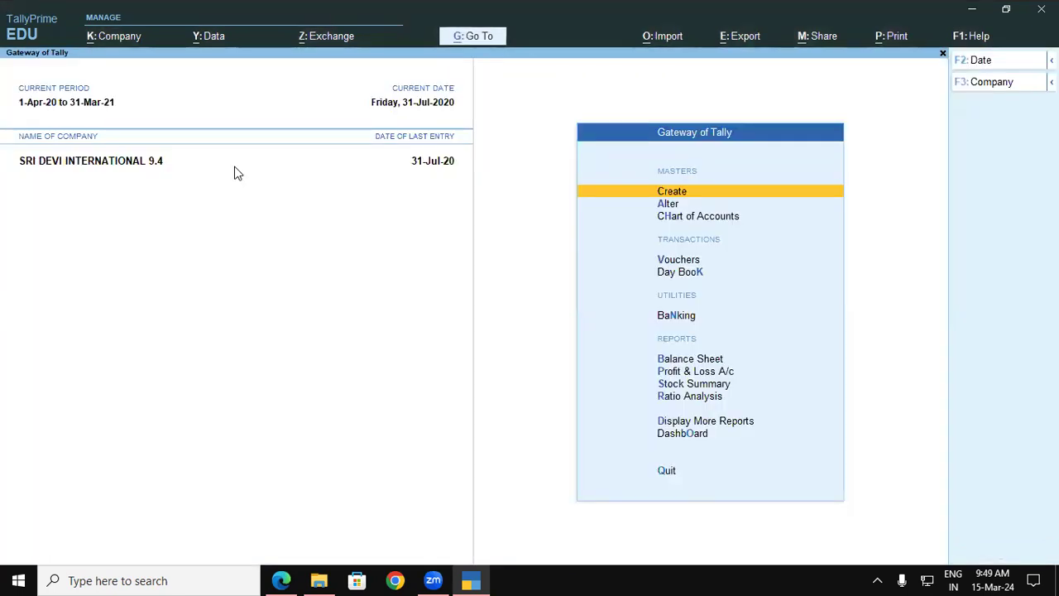
Start a voucher entry and show the inactive types in the list of voucher types
{"action": "key", "text": "Down"}
{"action": "key", "text": "Down"}
{"action": "key", "text": "Down"}
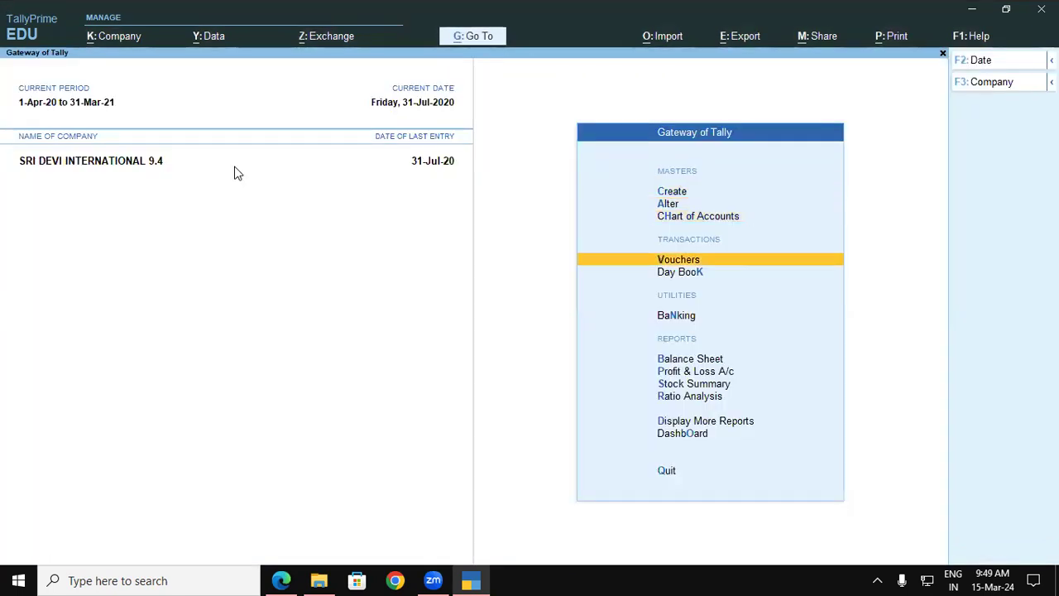
{"action": "key", "text": "Return"}
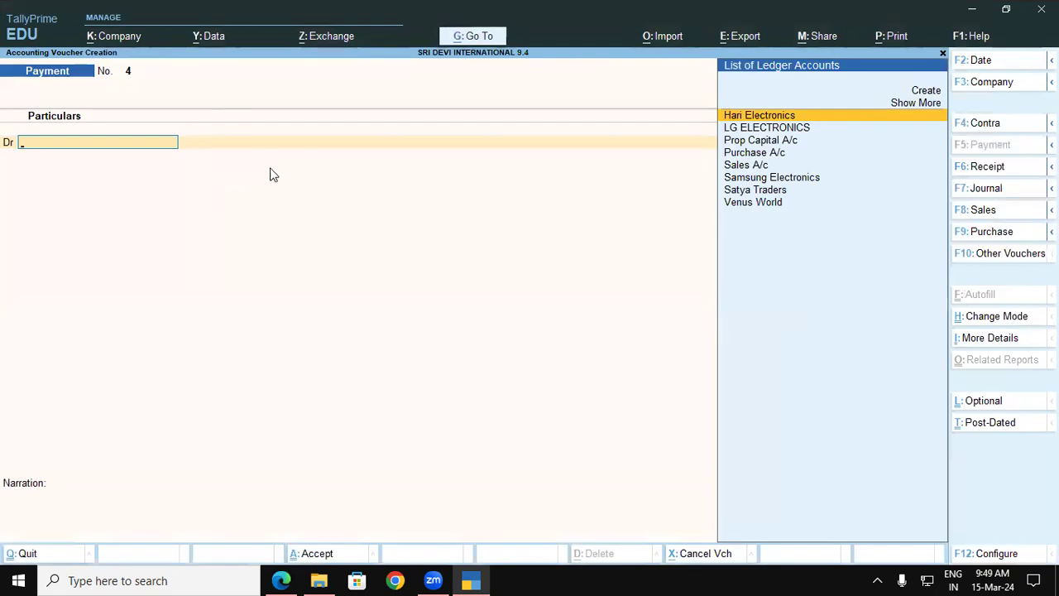
{"action": "left_click", "coordinate": [977, 253]}
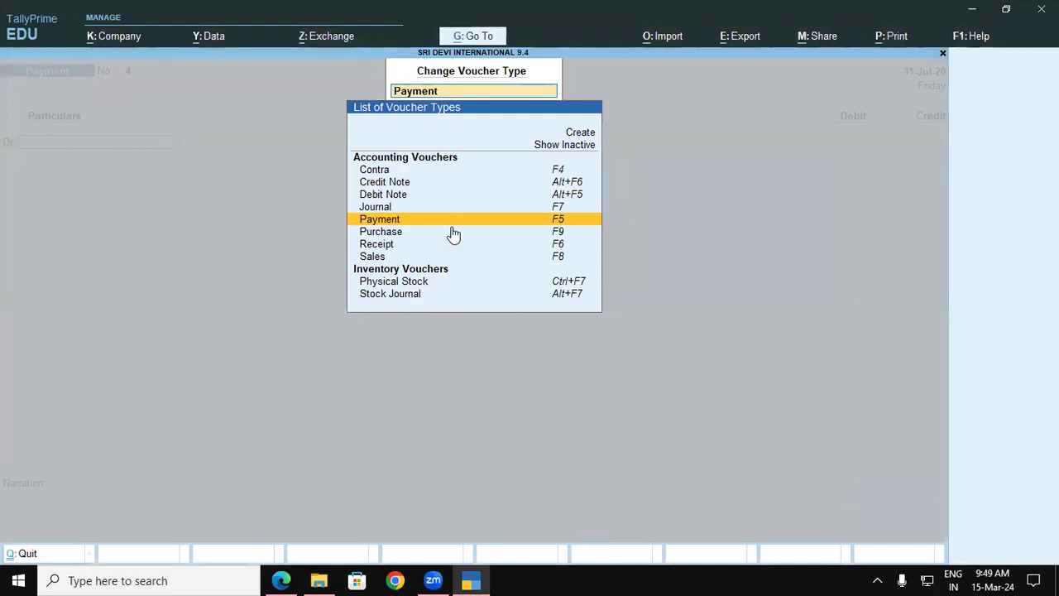
{"action": "left_click", "coordinate": [549, 148]}
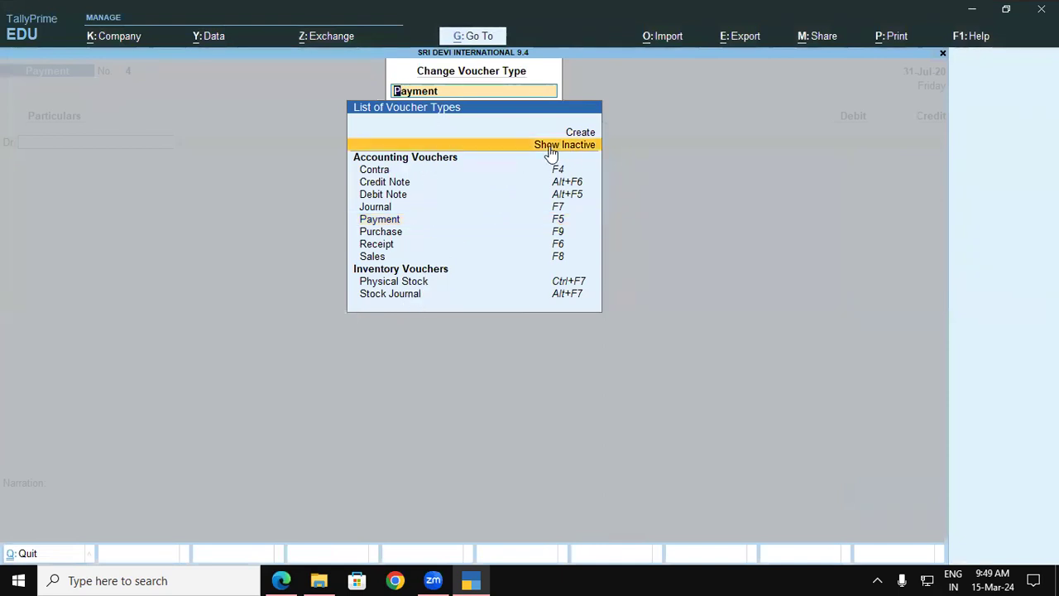
{"action": "left_click", "coordinate": [550, 154]}
Choose the Purchase Order voucher type and activate it
{"action": "key", "text": "Down"}
{"action": "key", "text": "Down"}
{"action": "key", "text": "Down"}
{"action": "key", "text": "Down"}
{"action": "key", "text": "Down"}
{"action": "key", "text": "Down"}
{"action": "key", "text": "Down"}
{"action": "key", "text": "Down"}
{"action": "key", "text": "Down"}
{"action": "key", "text": "Down"}
{"action": "key", "text": "Down"}
{"action": "key", "text": "Down"}
{"action": "key", "text": "Down"}
{"action": "key", "text": "Down"}
{"action": "key", "text": "Down"}
{"action": "key", "text": "Down"}
{"action": "key", "text": "Down"}
{"action": "key", "text": "Down"}
{"action": "key", "text": "Down"}
{"action": "key", "text": "Down"}
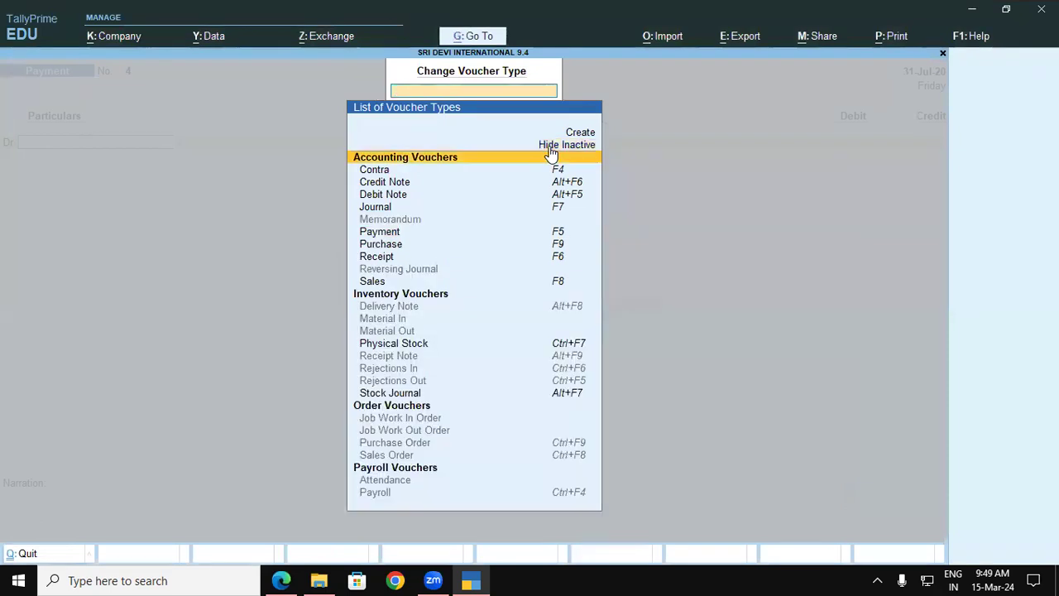
{"action": "key", "text": "Up"}
{"action": "key", "text": "Up"}
{"action": "key", "text": "Up"}
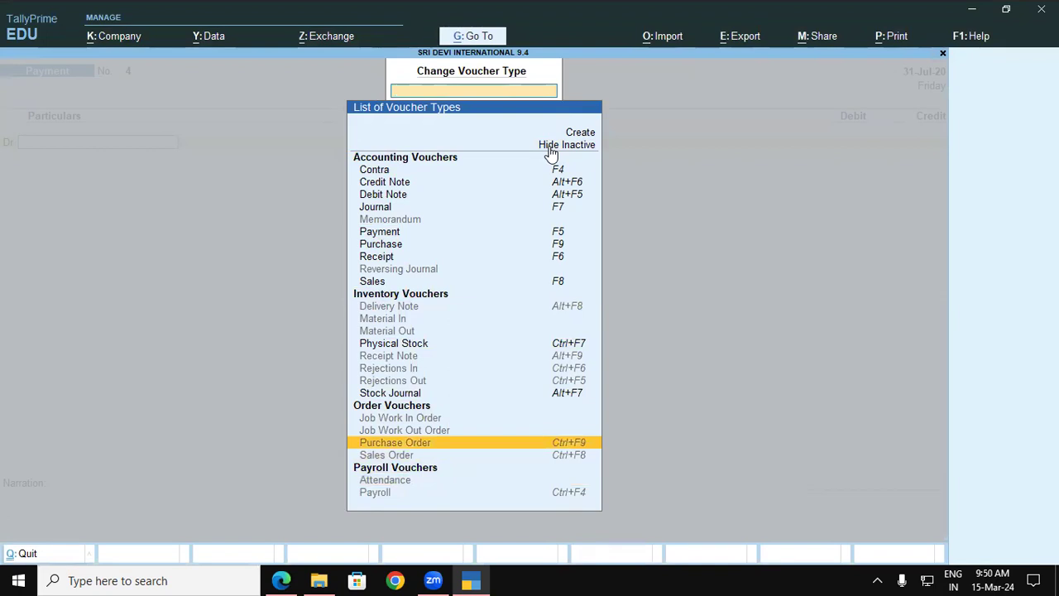
{"action": "key", "text": "Return"}
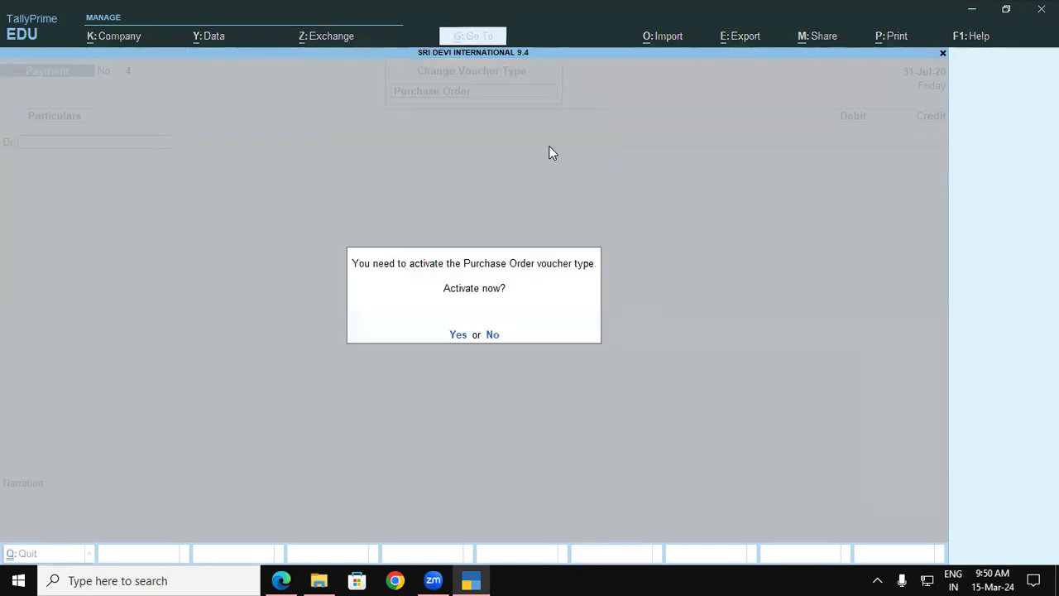
{"action": "left_click", "coordinate": [454, 333]}
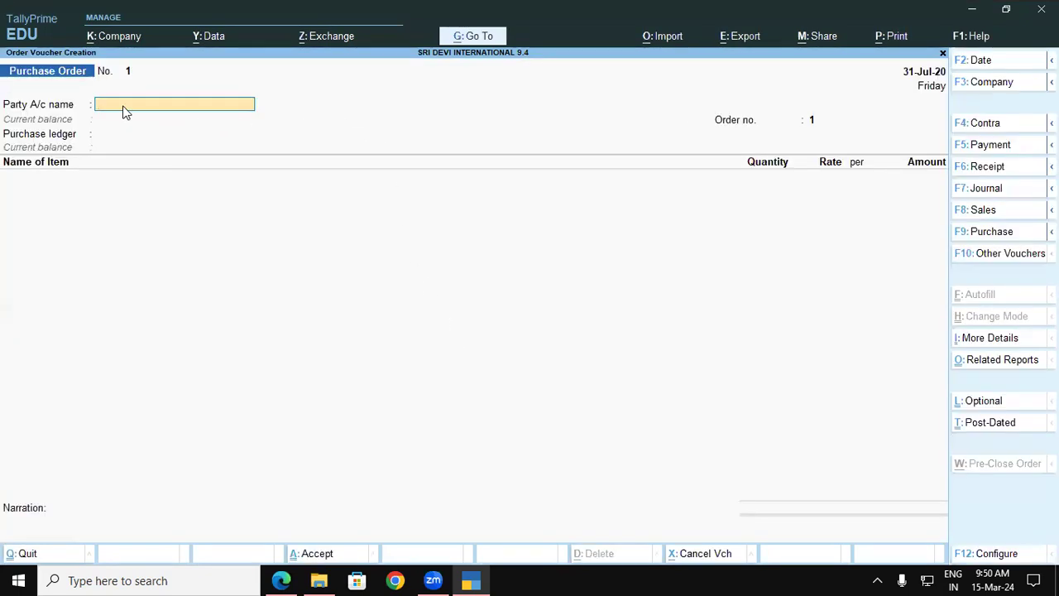
Set the purchase order's party account to Samsung Electronics and accept the order, receipt and party details without additions
{"action": "type", "text": "Sa"}
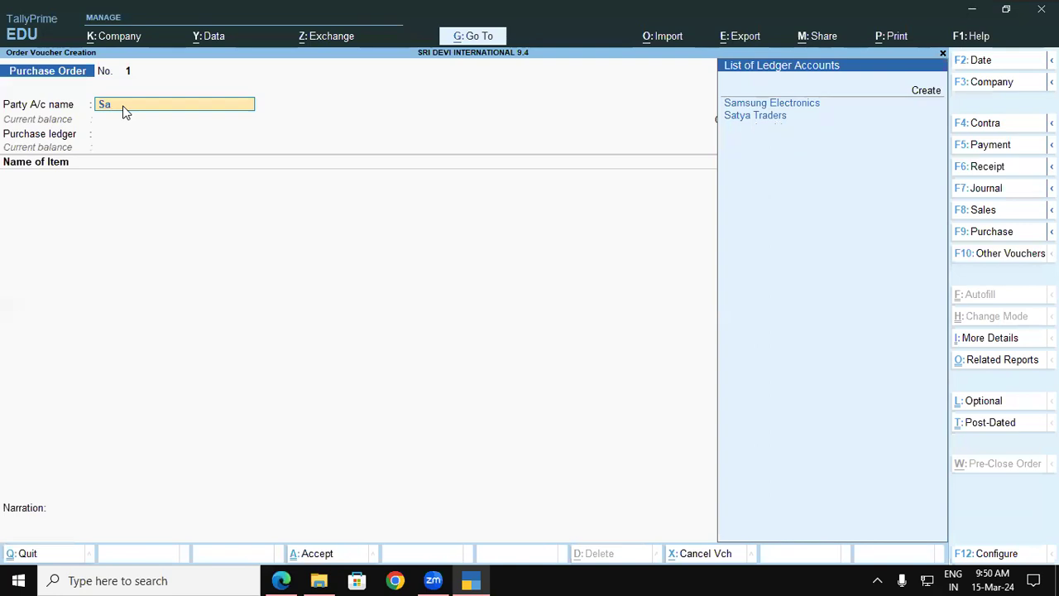
{"action": "key", "text": "Return"}
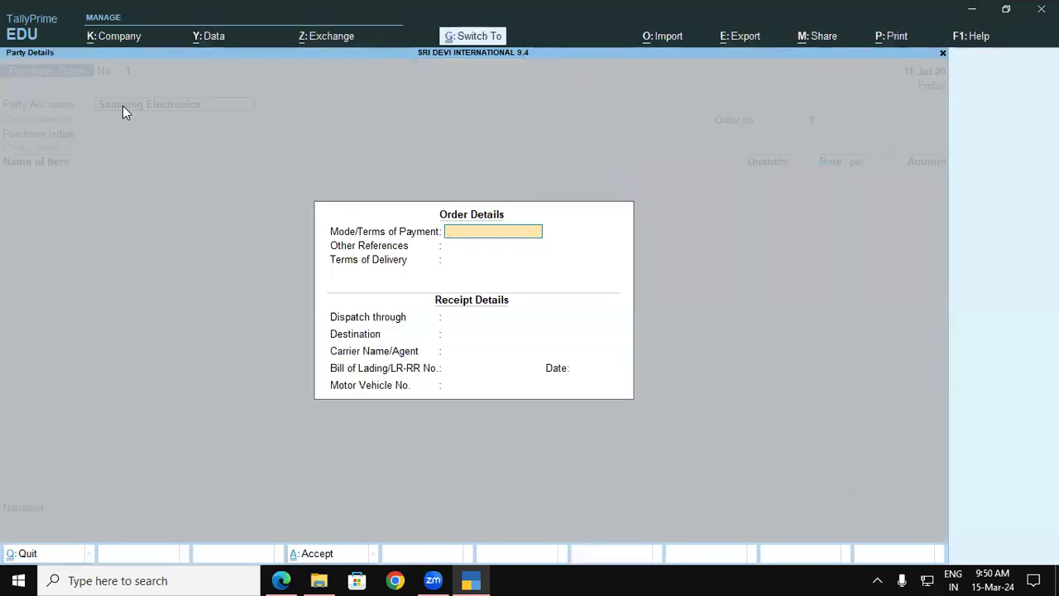
{"action": "key", "text": "ctrl+a"}
{"action": "key", "text": "Return"}
{"action": "key", "text": "Return"}
{"action": "key", "text": "Return"}
{"action": "key", "text": "ctrl+a"}
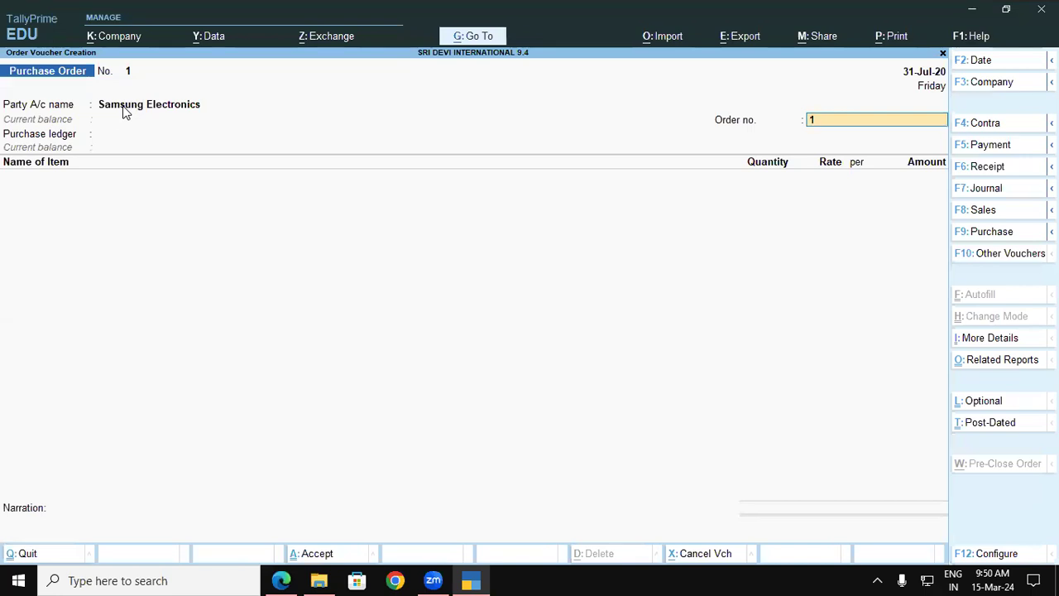
Check the order number in the lesson notes and enter PO-01 as the purchase order's order number in TallyPrime
{"action": "left_click", "coordinate": [280, 580]}
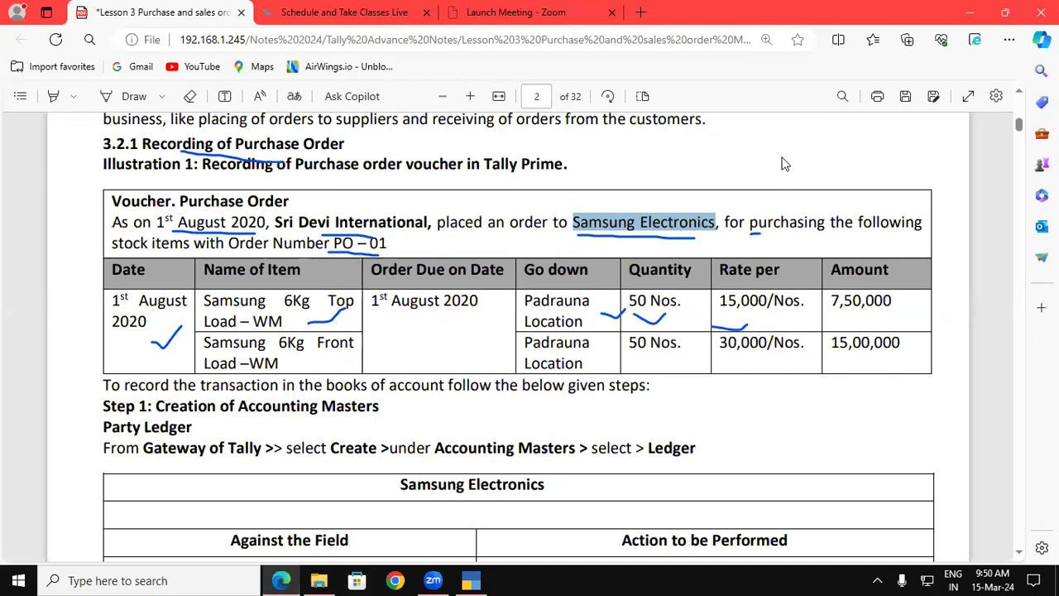
{"action": "key", "text": "alt+Tab"}
{"action": "type", "text": "PO"}
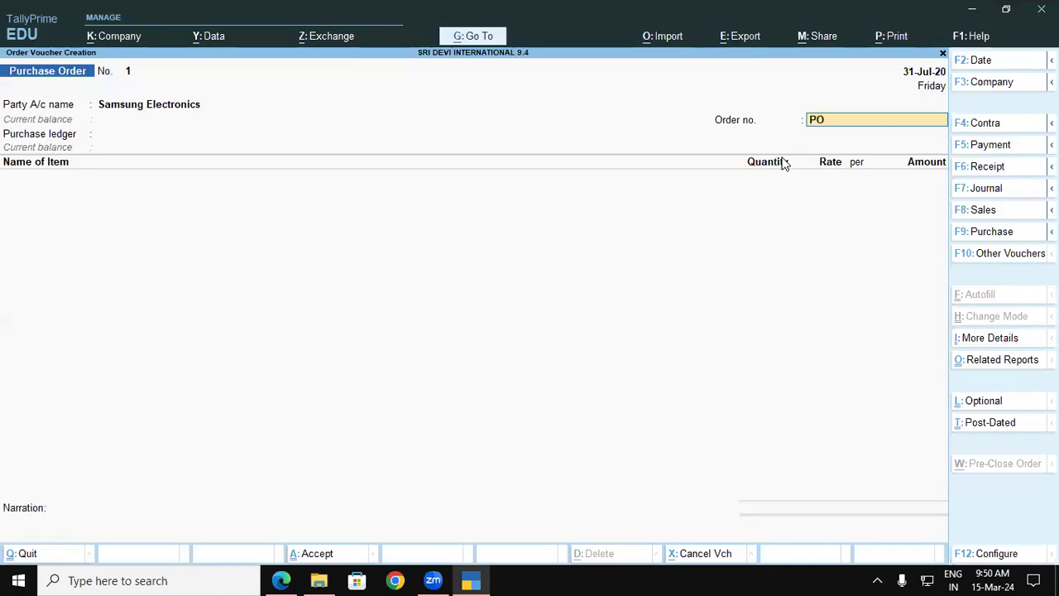
{"action": "type", "text": "-01_"}
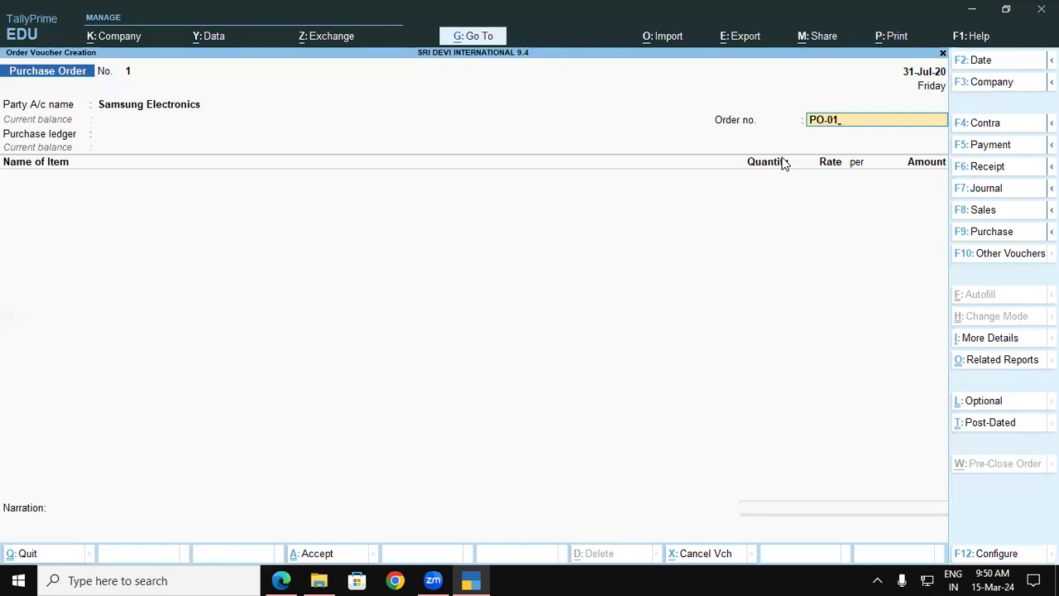
{"action": "key", "text": "Return"}
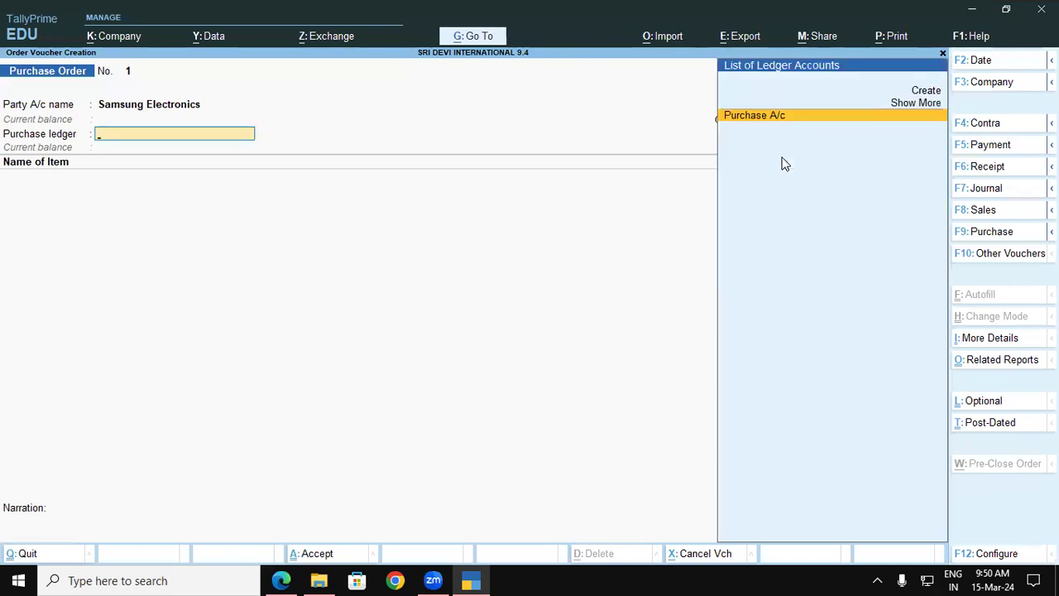
Create a ledger named Purchase Order under Purchase Accounts and use it as the voucher's purchase ledger
{"action": "key", "text": "alt+c"}
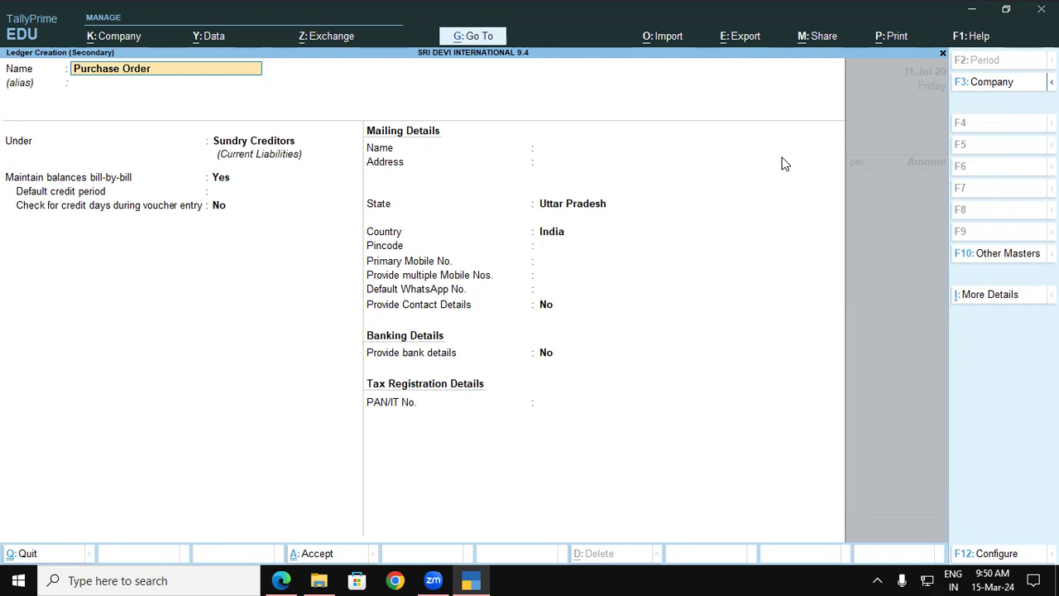
{"action": "key", "text": "Return"}
{"action": "type", "text": "P"}
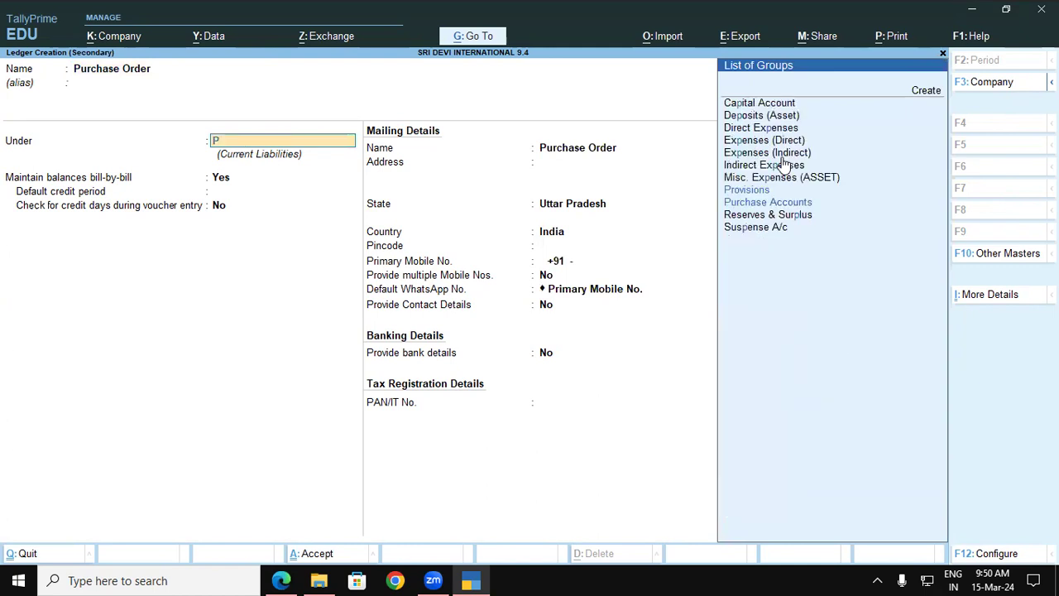
{"action": "type", "text": "u"}
{"action": "key", "text": "Return"}
{"action": "key", "text": "Return"}
{"action": "key", "text": "Return"}
{"action": "key", "text": "Return"}
{"action": "key", "text": "Return"}
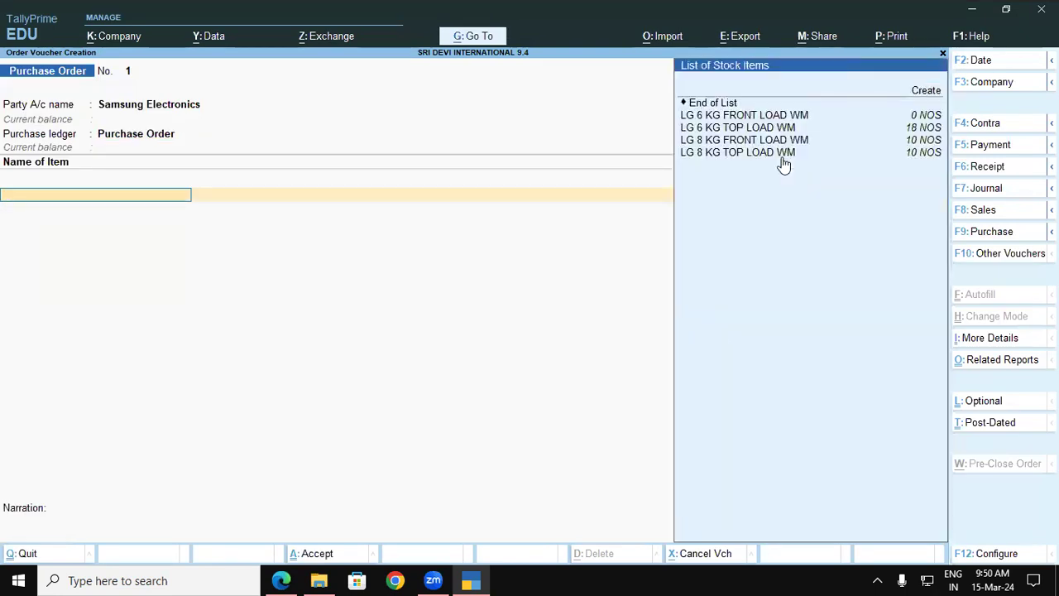
Check the first item in the lesson notes and start a new stock item in TallyPrime named Samsung 6KG Top Load WM
{"action": "left_click", "coordinate": [282, 580]}
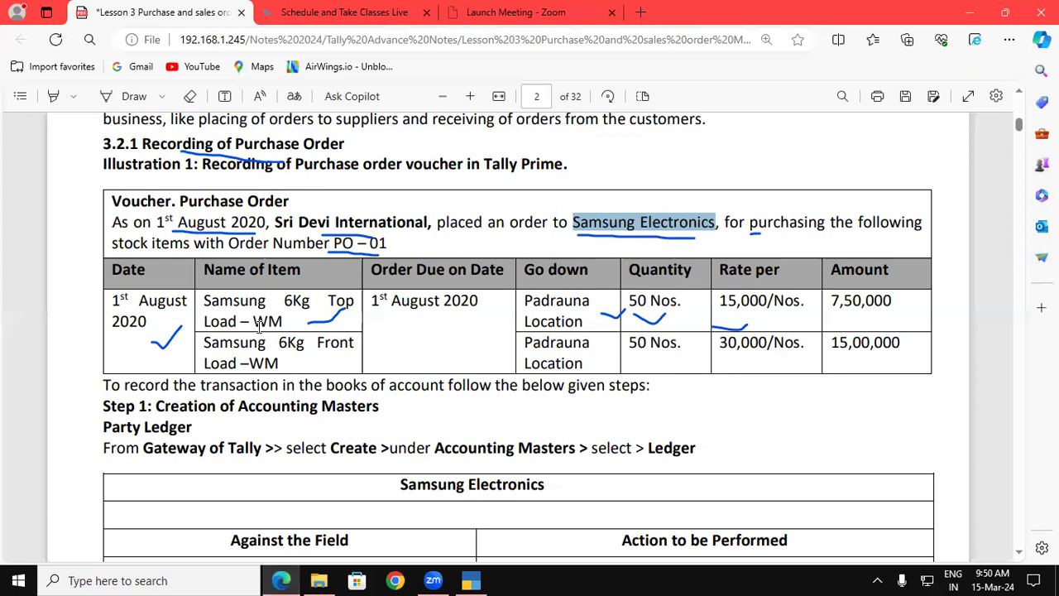
{"action": "left_click_drag", "start_coordinate": [204, 301], "coordinate": [310, 301]}
{"action": "left_click", "coordinate": [469, 579]}
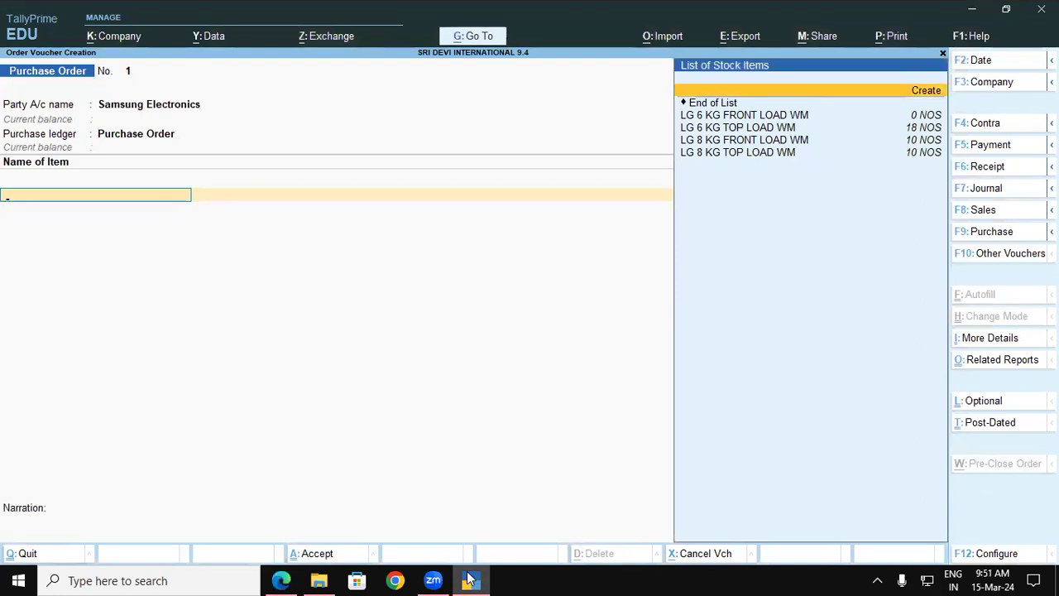
{"action": "key", "text": "Return"}
{"action": "type", "text": "Samsung 6"}
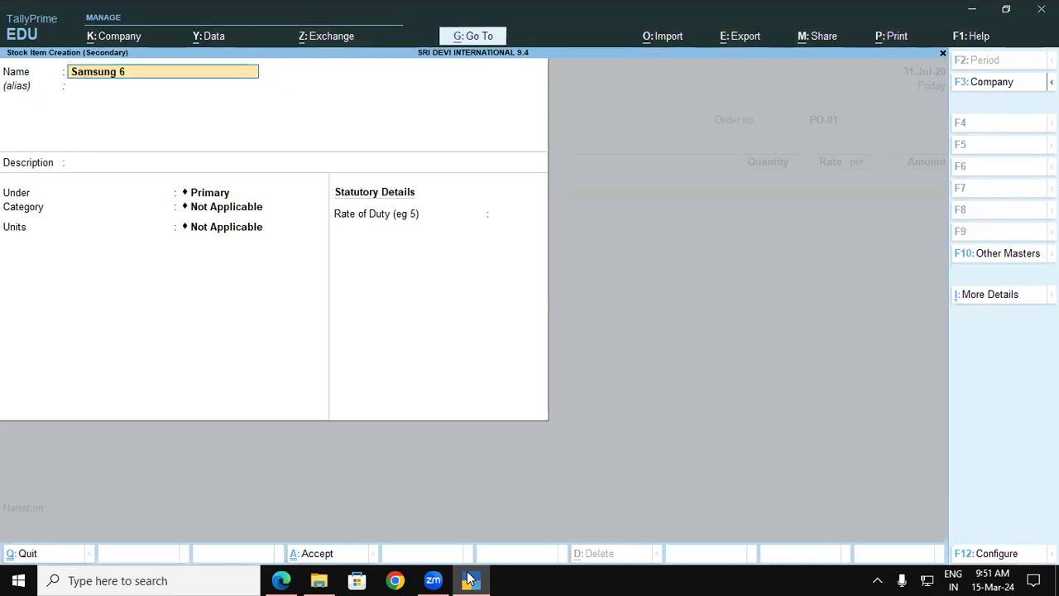
{"action": "type", "text": "KG Top Load"}
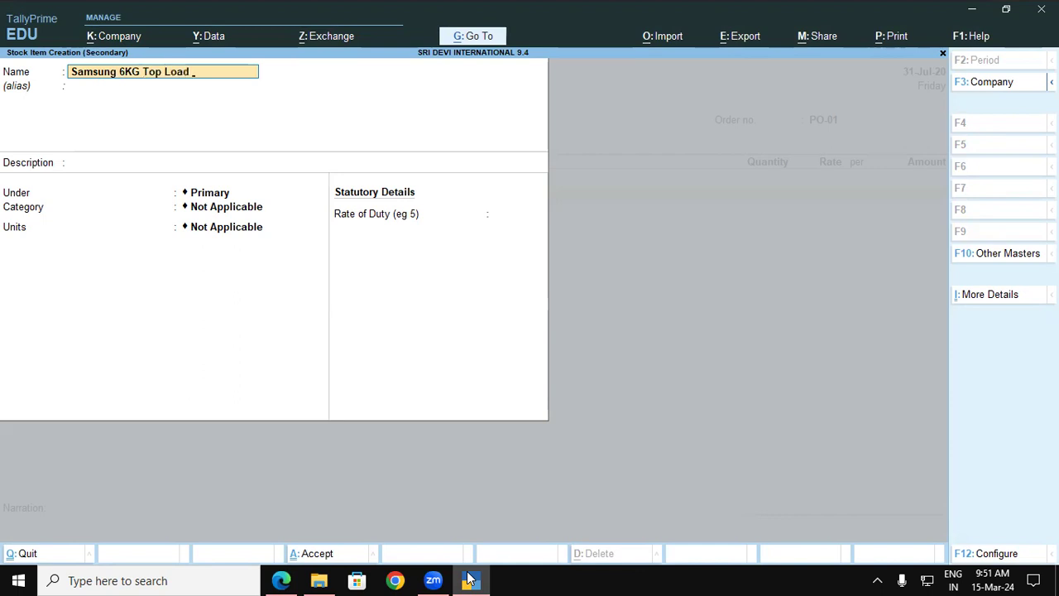
{"action": "type", "text": " WM"}
{"action": "key", "text": "Return"}
{"action": "key", "text": "Return"}
{"action": "key", "text": "Return"}
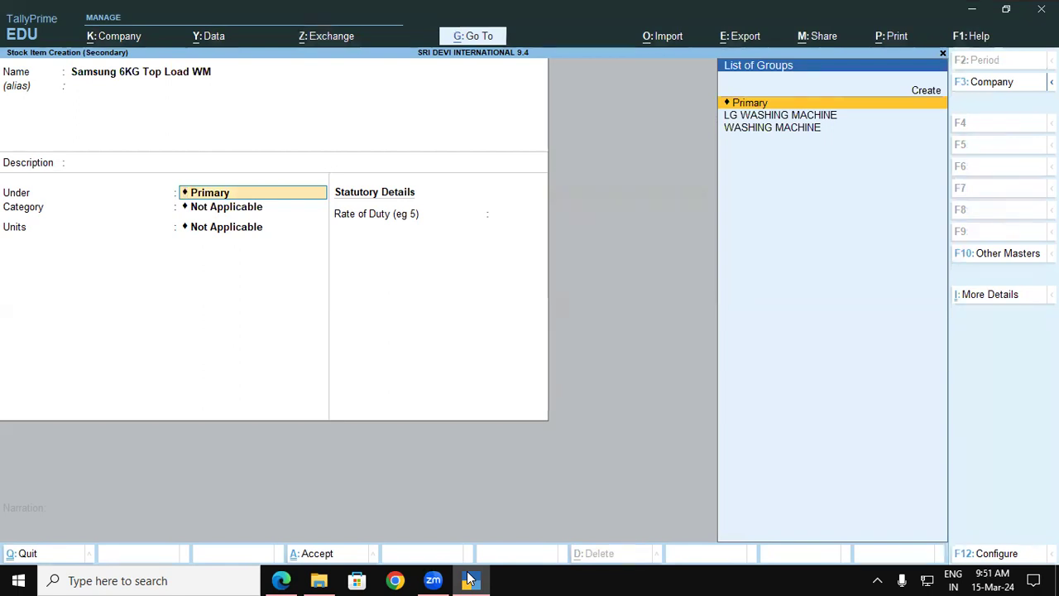
Create a stock group named Samsung WM under Primary and place the new stock item in it
{"action": "key", "text": "alt+c"}
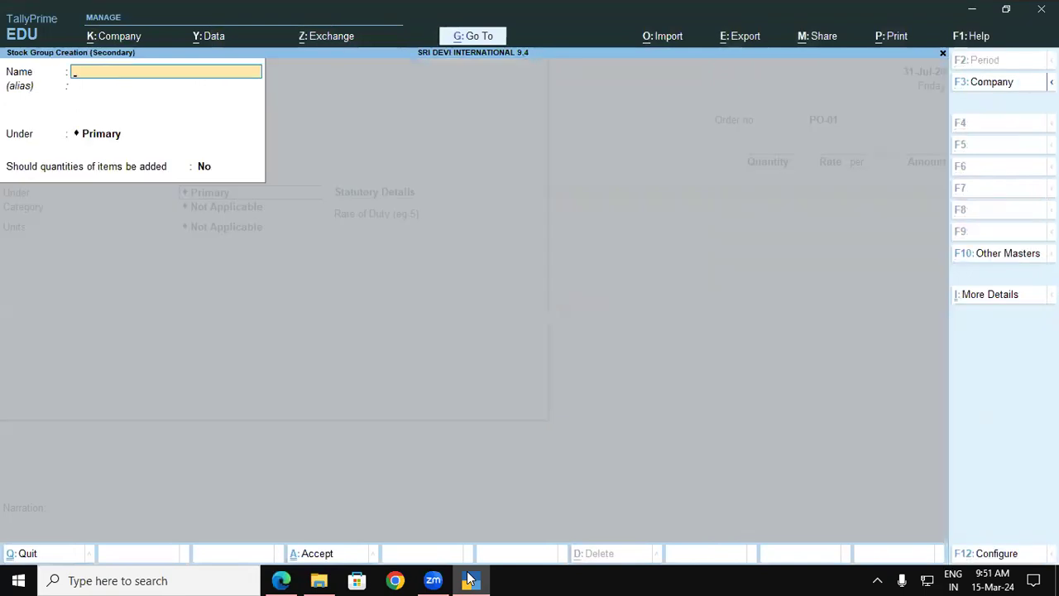
{"action": "type", "text": "Samsung WM"}
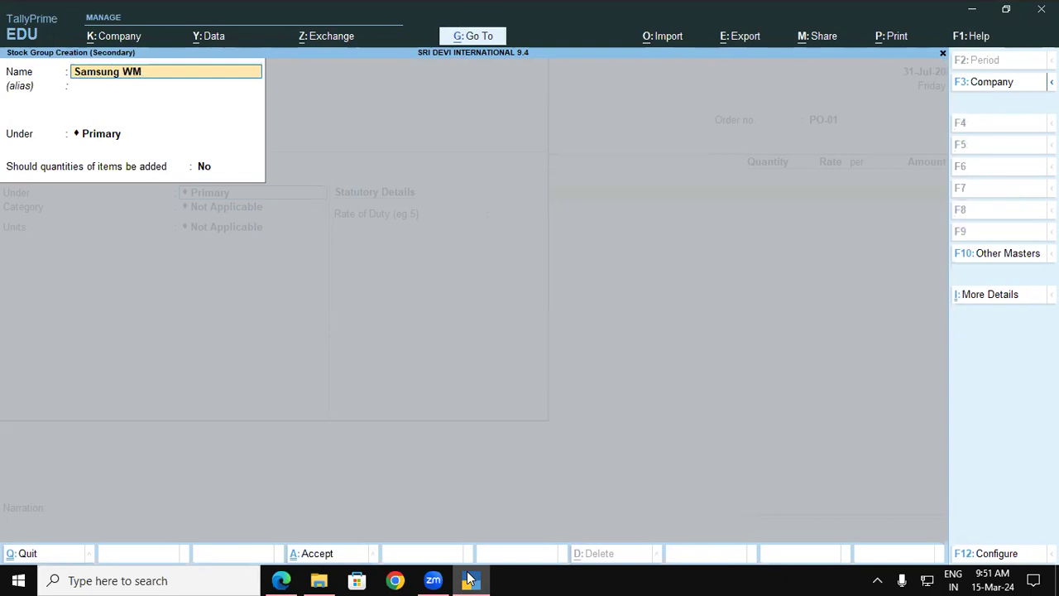
{"action": "key", "text": "Return"}
{"action": "key", "text": "Return"}
{"action": "key", "text": "Return"}
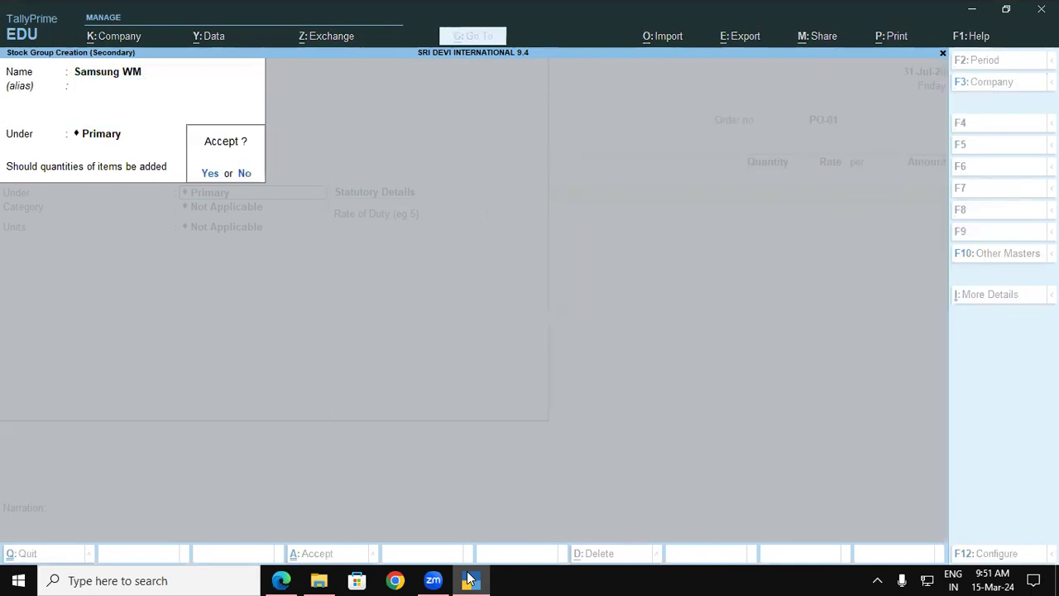
{"action": "key", "text": "Return"}
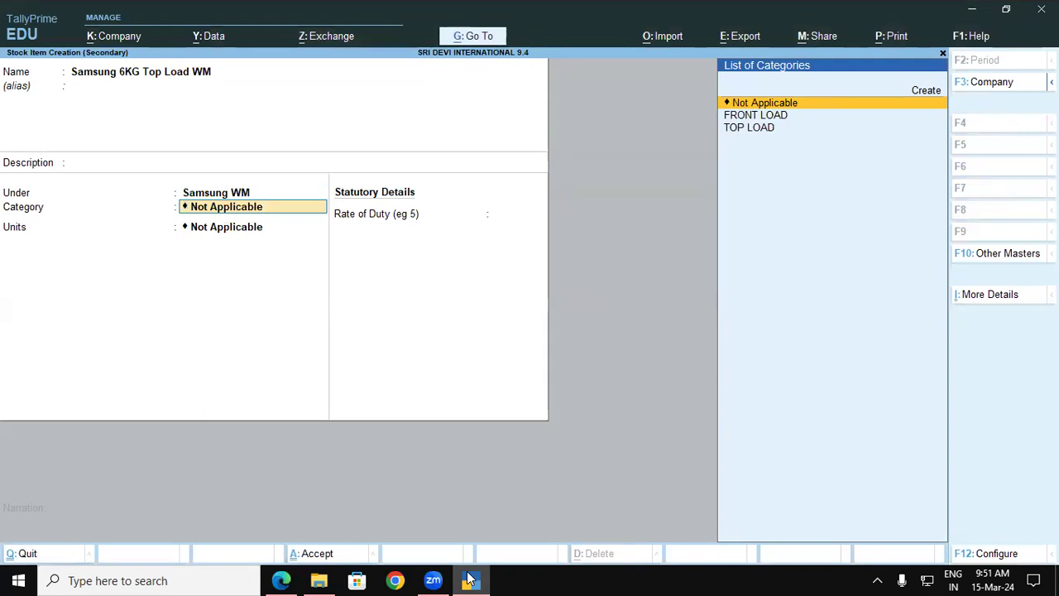
Set the item's category to TOP LOAD and its units to NOS, and save it into the order's first item line
{"action": "key", "text": "Down"}
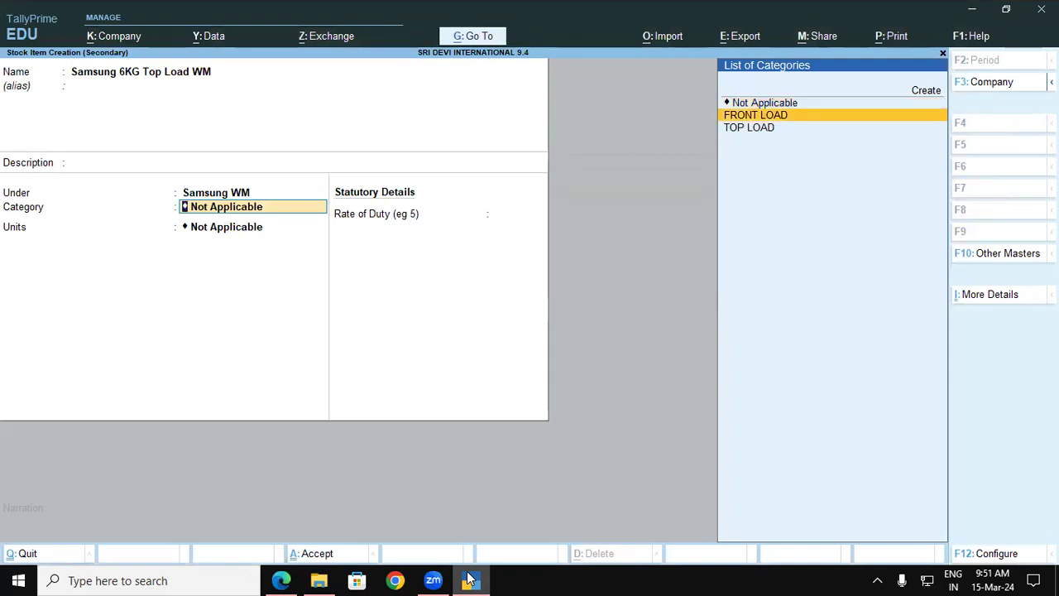
{"action": "left_click", "coordinate": [865, 543]}
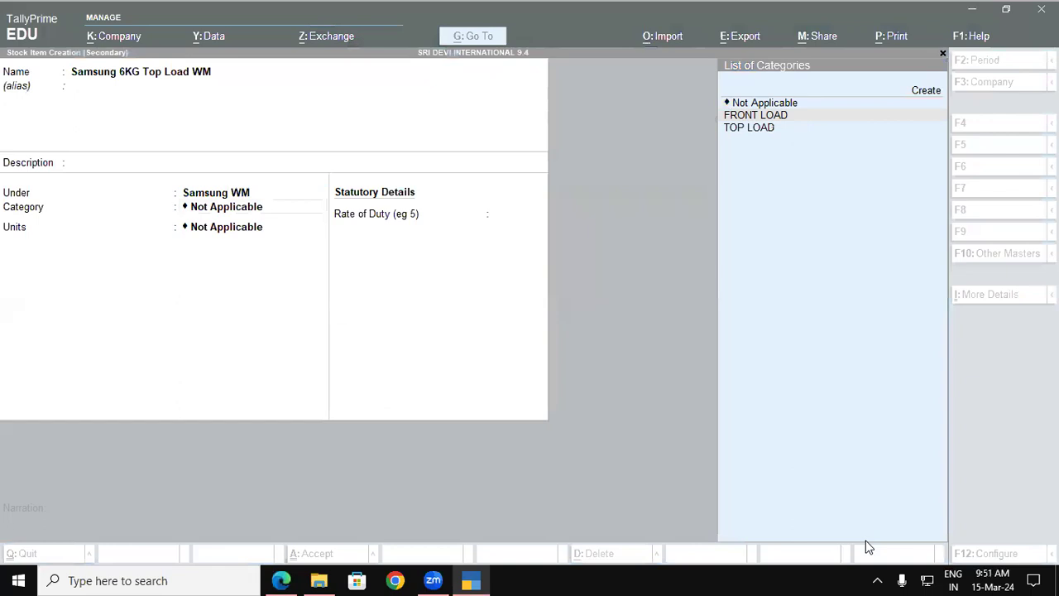
{"action": "left_click", "coordinate": [199, 207]}
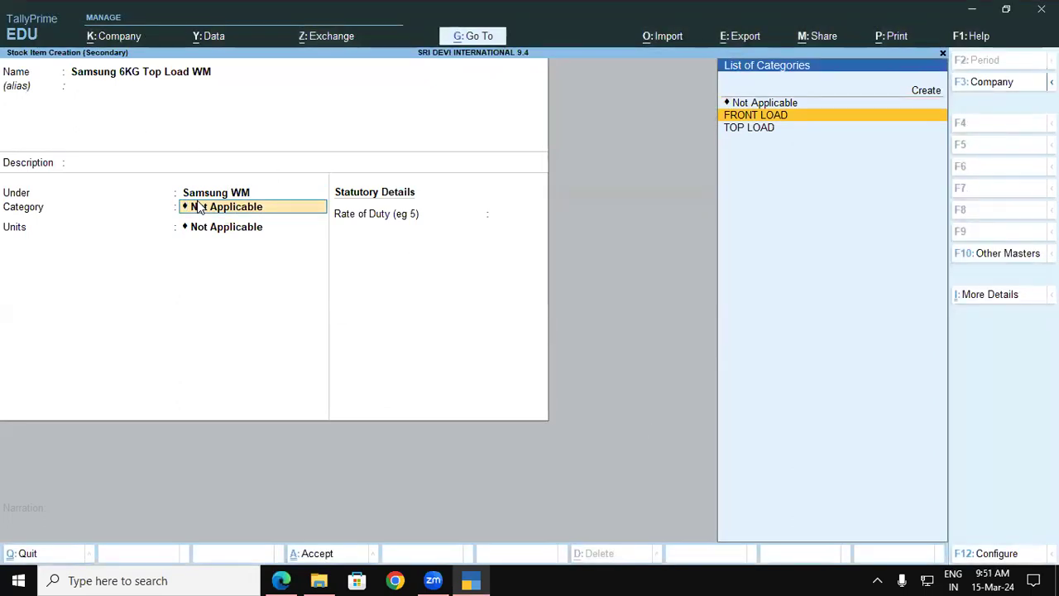
{"action": "key", "text": "Down"}
{"action": "key", "text": "Return"}
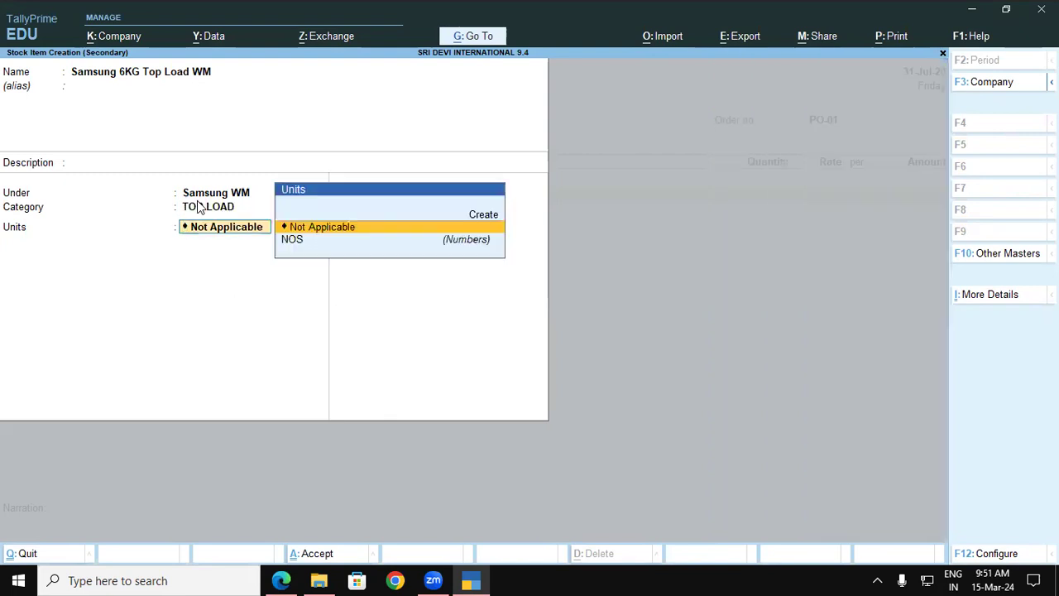
{"action": "key", "text": "Down"}
{"action": "key", "text": "Return"}
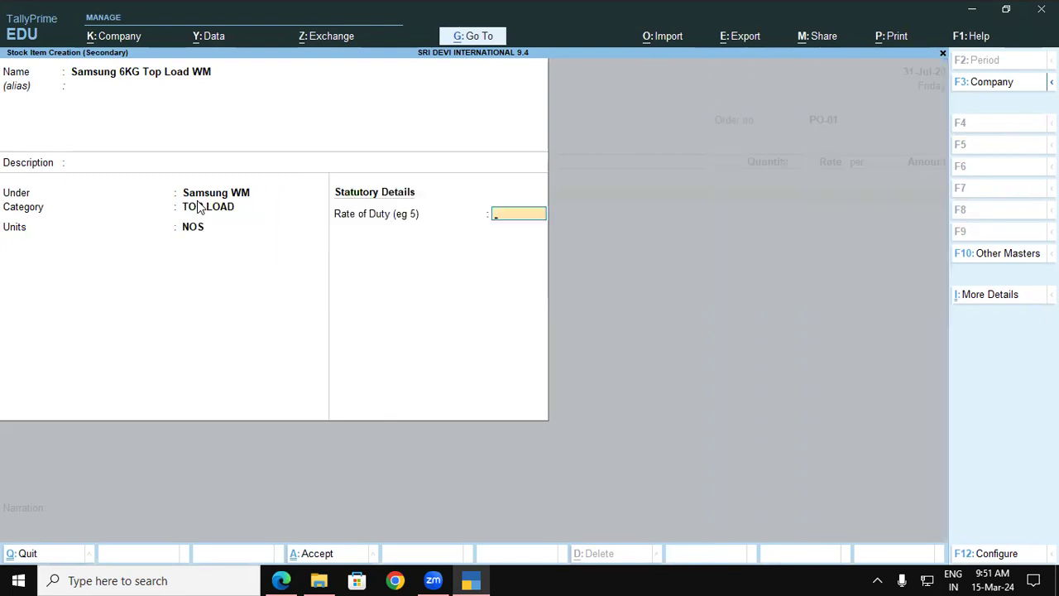
{"action": "key", "text": "ctrl"}
{"action": "key", "text": "ctrl+a"}
{"action": "key", "text": "Return"}
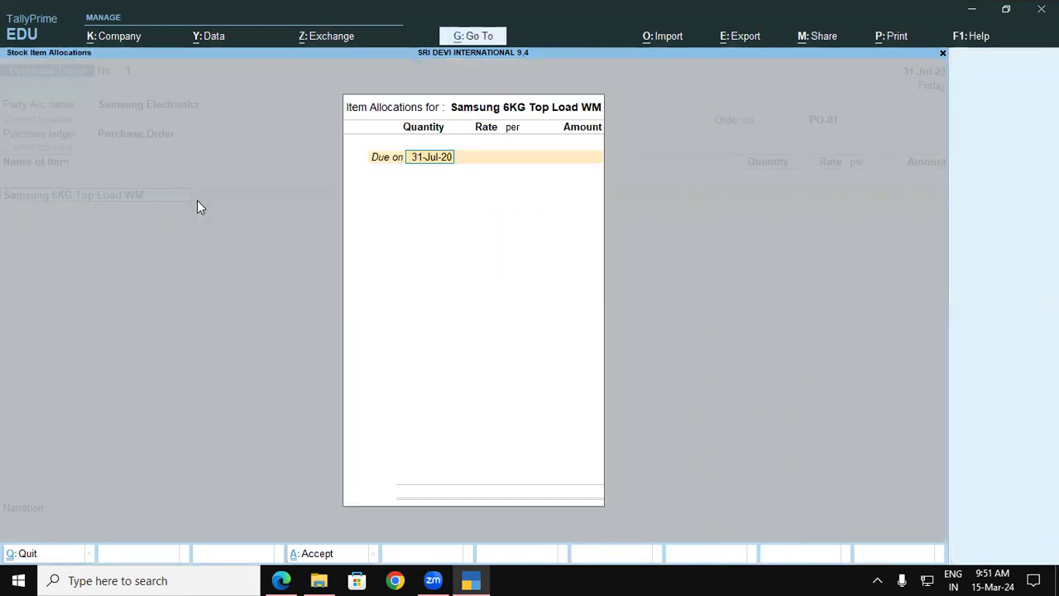
Allocate 50 NOS of Samsung 6KG Top Load WM at a rate of 15000, due on 31-Jul-20, per the lesson notes
{"action": "key", "text": "Return"}
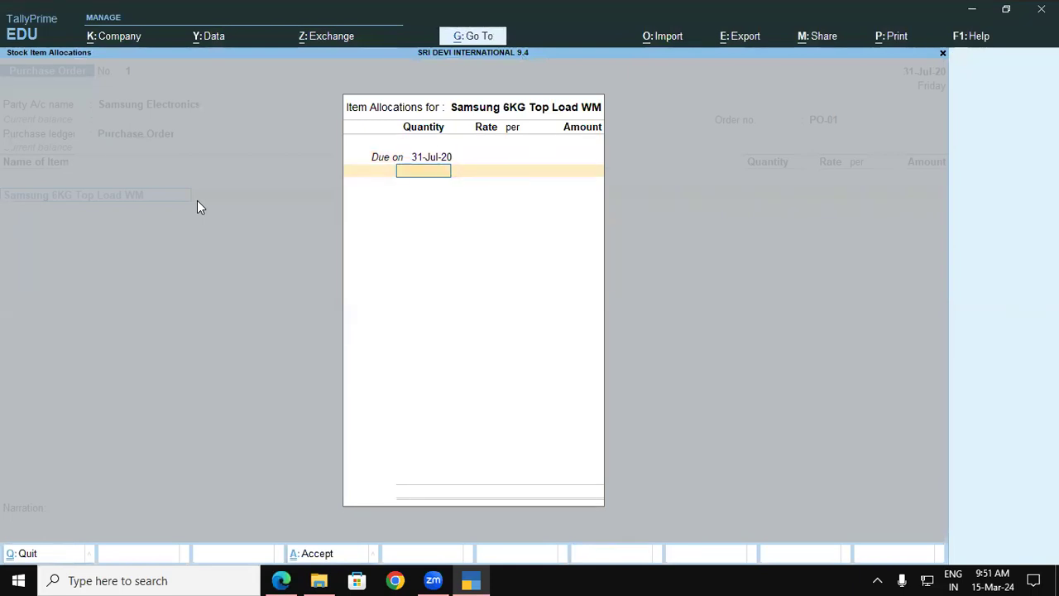
{"action": "key", "text": "Return"}
{"action": "key", "text": "alt+Tab"}
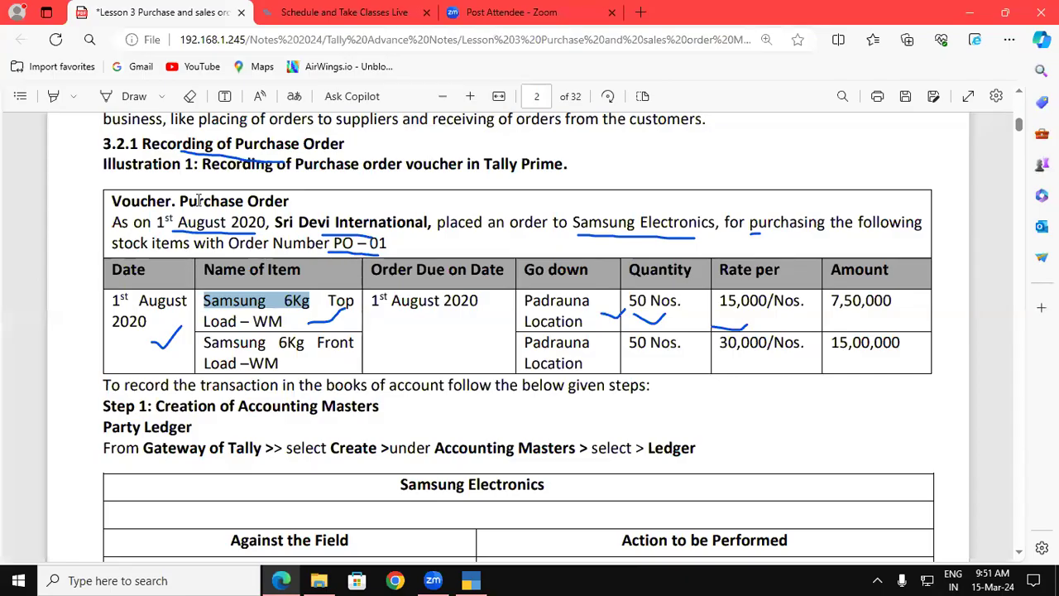
{"action": "key", "text": "alt+Tab"}
{"action": "type", "text": "5"}
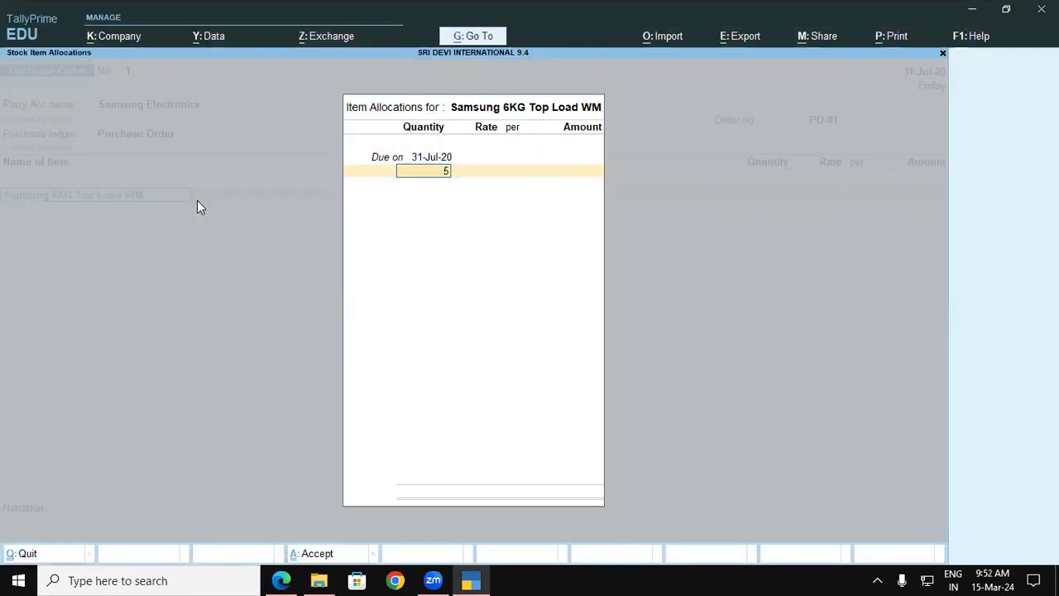
{"action": "type", "text": "0"}
{"action": "key", "text": "Return"}
{"action": "type", "text": "15000"}
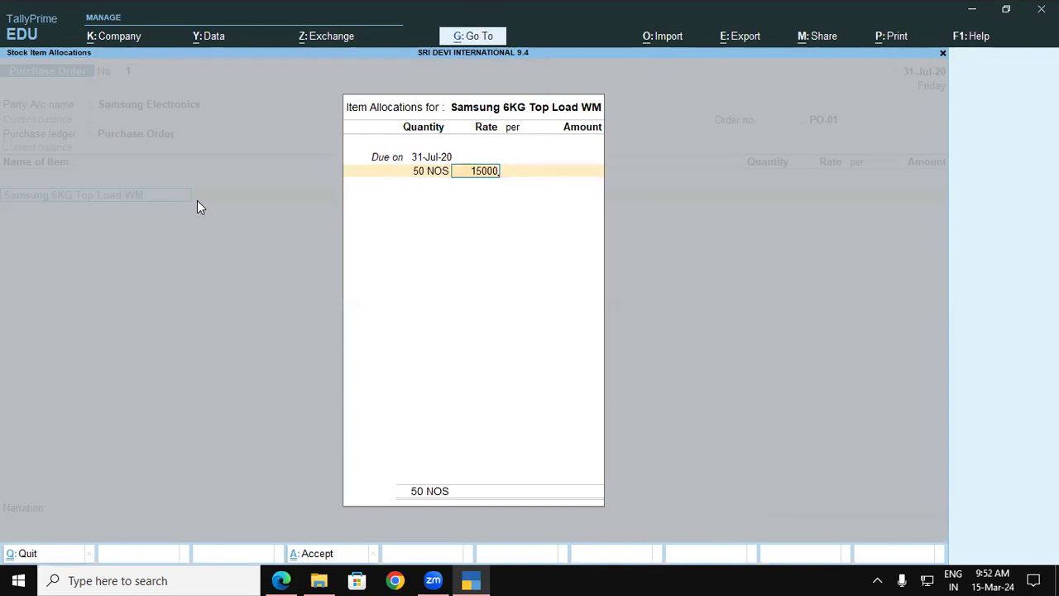
{"action": "key", "text": "Return"}
{"action": "key", "text": "Return"}
{"action": "key", "text": "Return"}
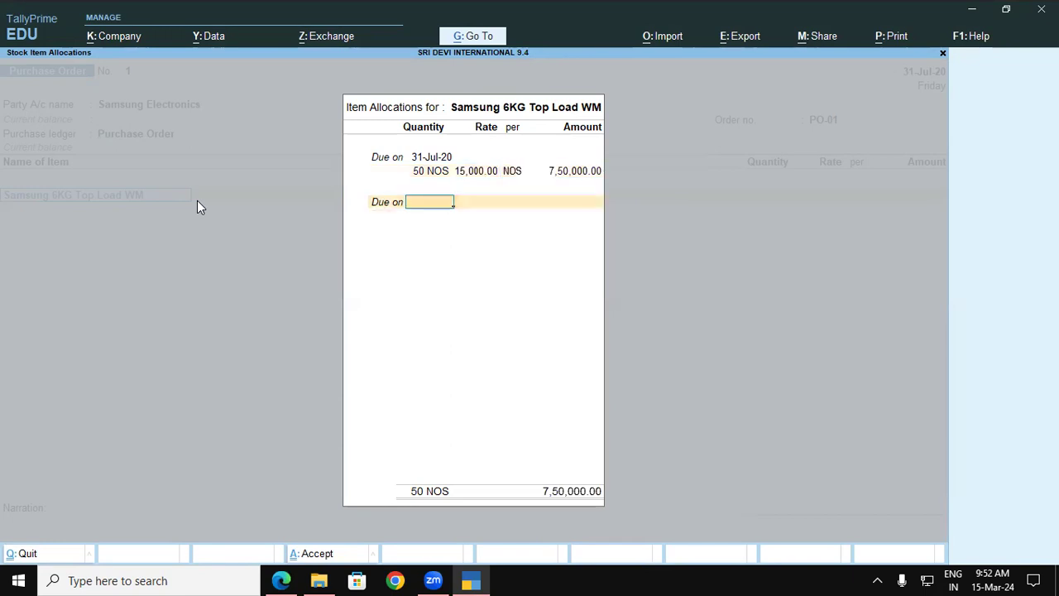
{"action": "key", "text": "Return"}
{"action": "key", "text": "Return"}
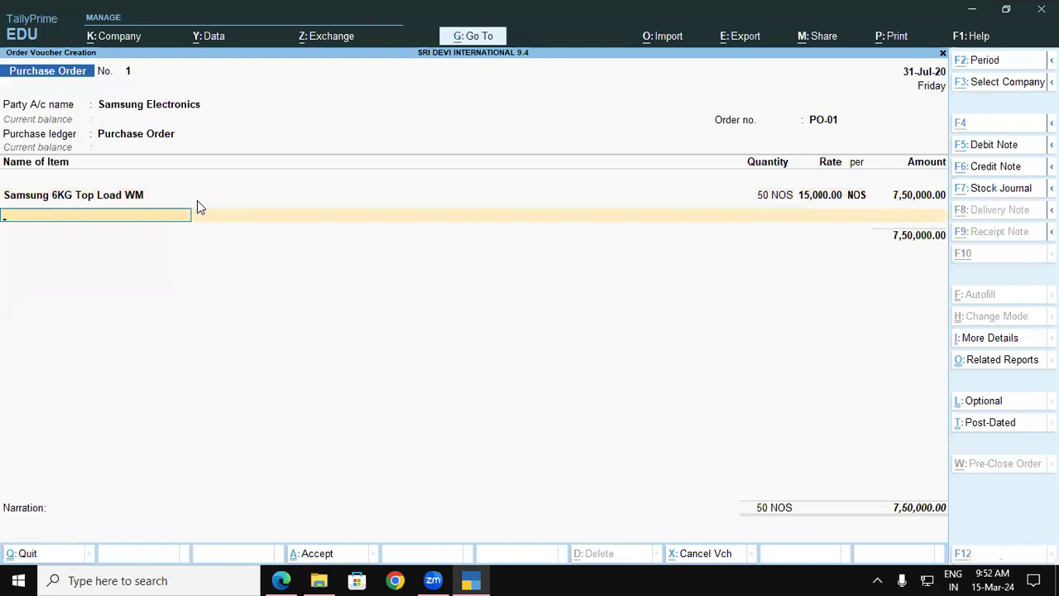
Check the second item in the lesson notes and start a new stock item in TallyPrime named Samsung 6KG Front Load WM
{"action": "key", "text": "alt+c"}
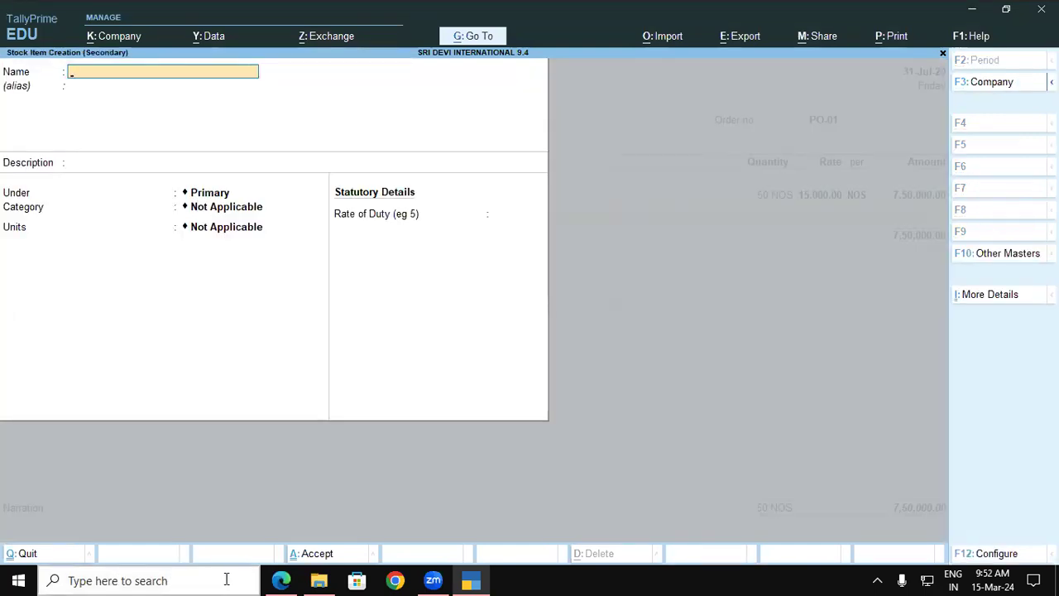
{"action": "left_click", "coordinate": [297, 580]}
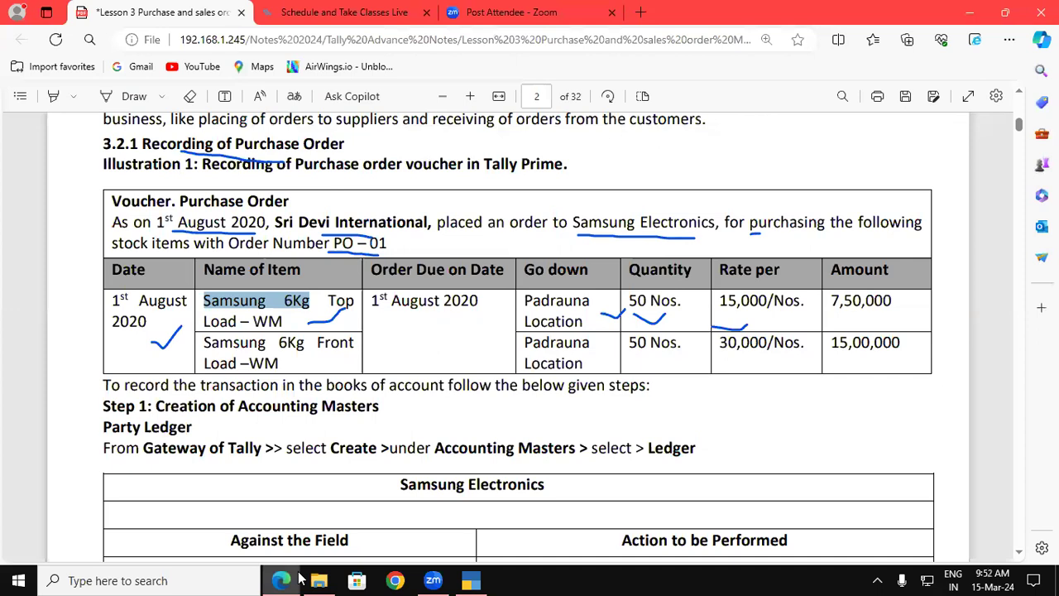
{"action": "left_click", "coordinate": [299, 579]}
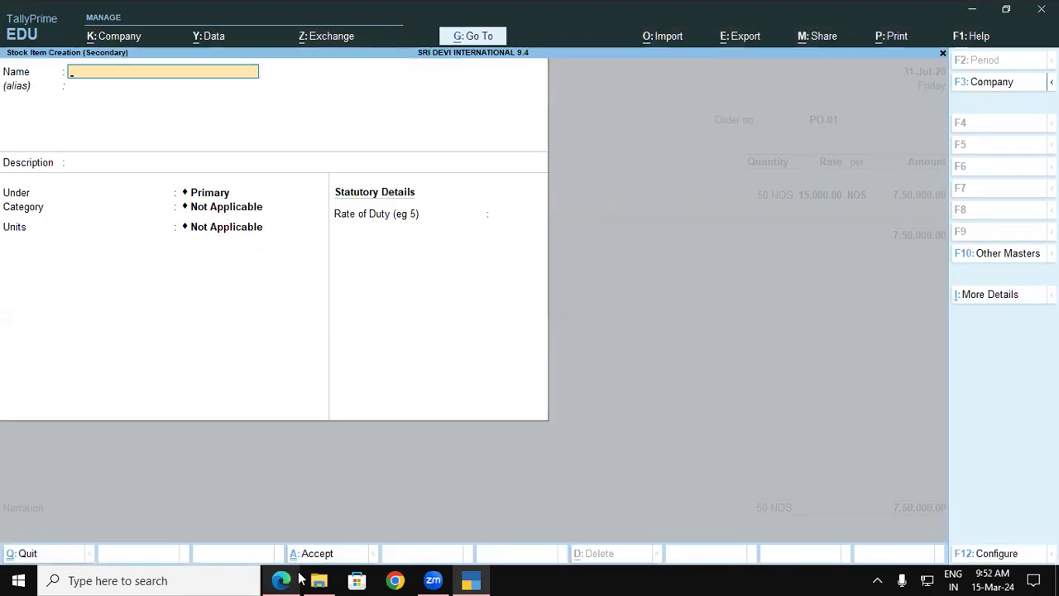
{"action": "type", "text": "Samsung 6KG F"}
{"action": "key", "text": "BackSpace"}
{"action": "type", "text": "Front Load WM"}
{"action": "key", "text": "Return"}
{"action": "key", "text": "Return"}
{"action": "key", "text": "Return"}
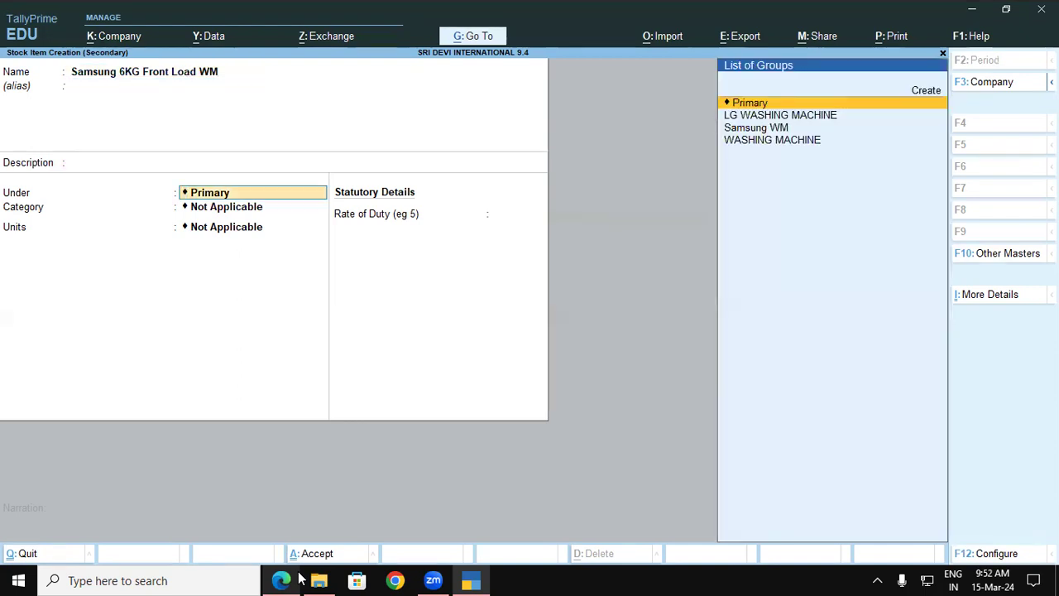
Put the item under Samsung WM with category FRONT LOAD and unit NOS, save it and accept its due date of 31-Jul-20
{"action": "key", "text": "Down"}
{"action": "key", "text": "Down"}
{"action": "key", "text": "Return"}
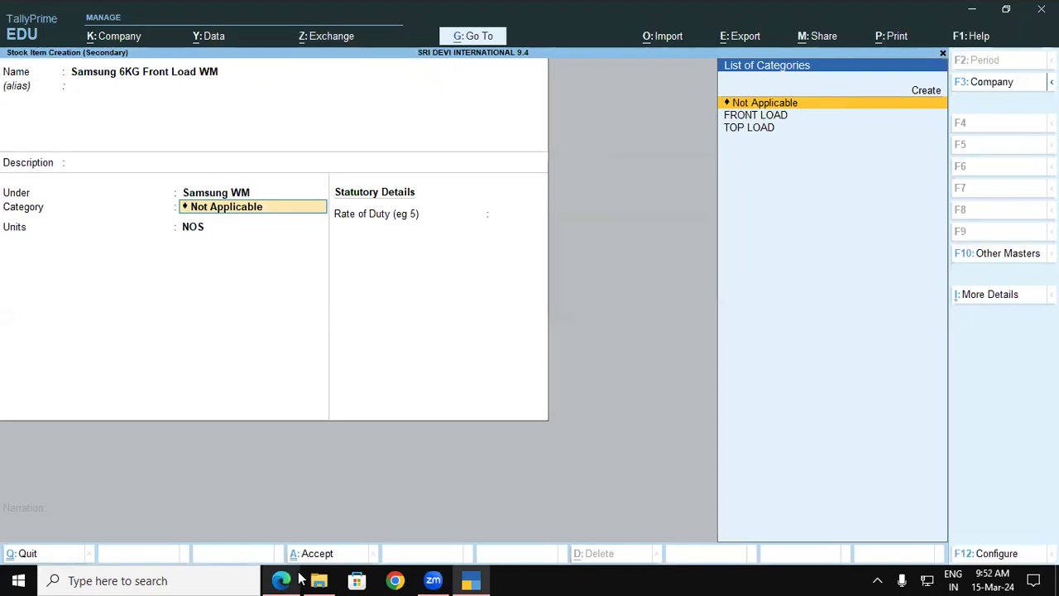
{"action": "key", "text": "Down"}
{"action": "key", "text": "Return"}
{"action": "key", "text": "Return"}
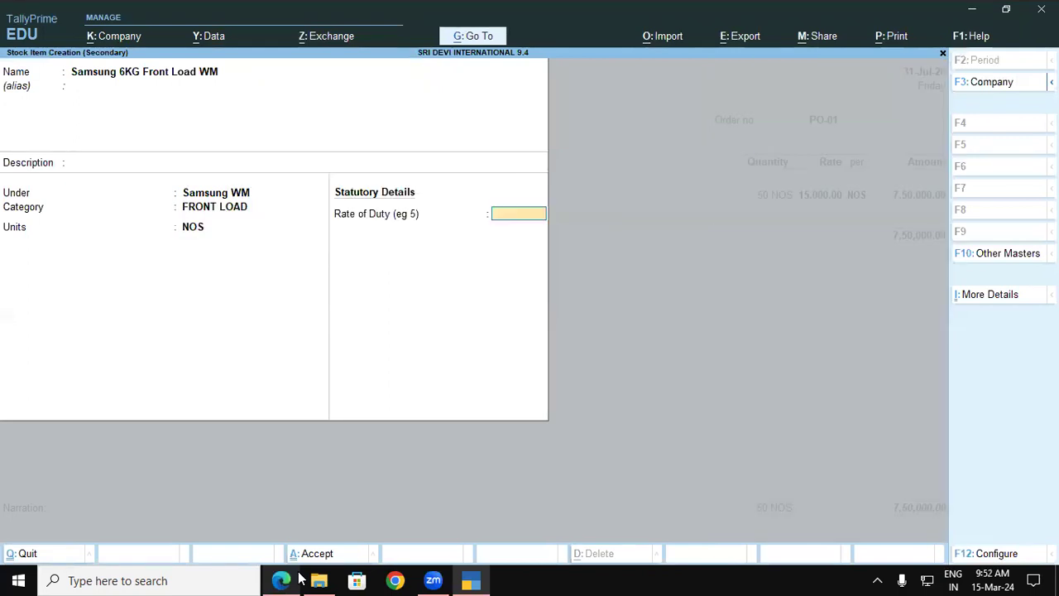
{"action": "key", "text": "ctrl+a"}
{"action": "key", "text": "Return"}
{"action": "key", "text": "Return"}
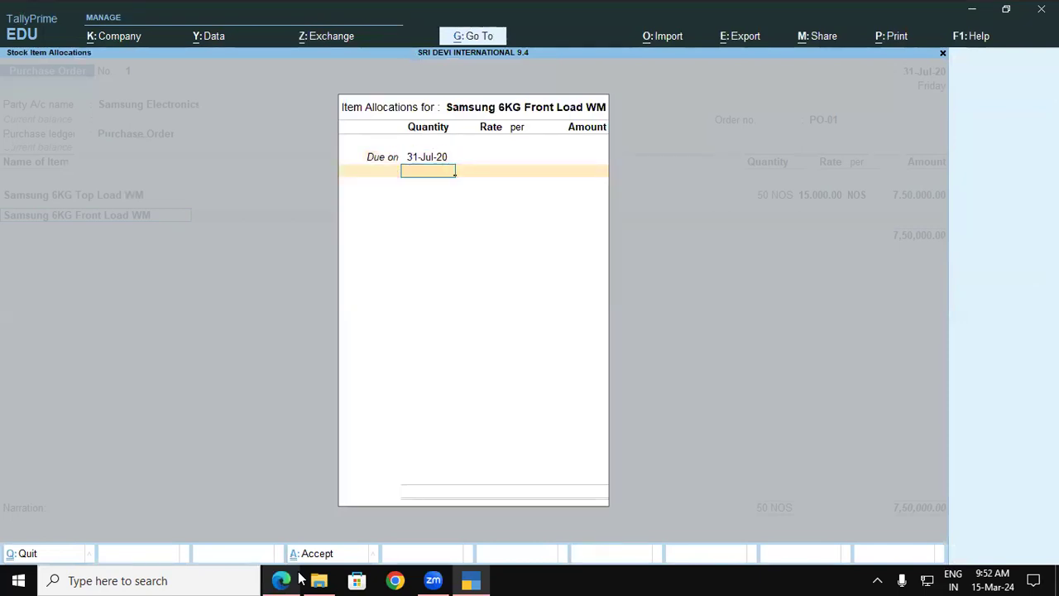
Allocate 50 NOS of Samsung 6KG Front Load WM at a rate of 30000, per the lesson notes
{"action": "left_click", "coordinate": [300, 580]}
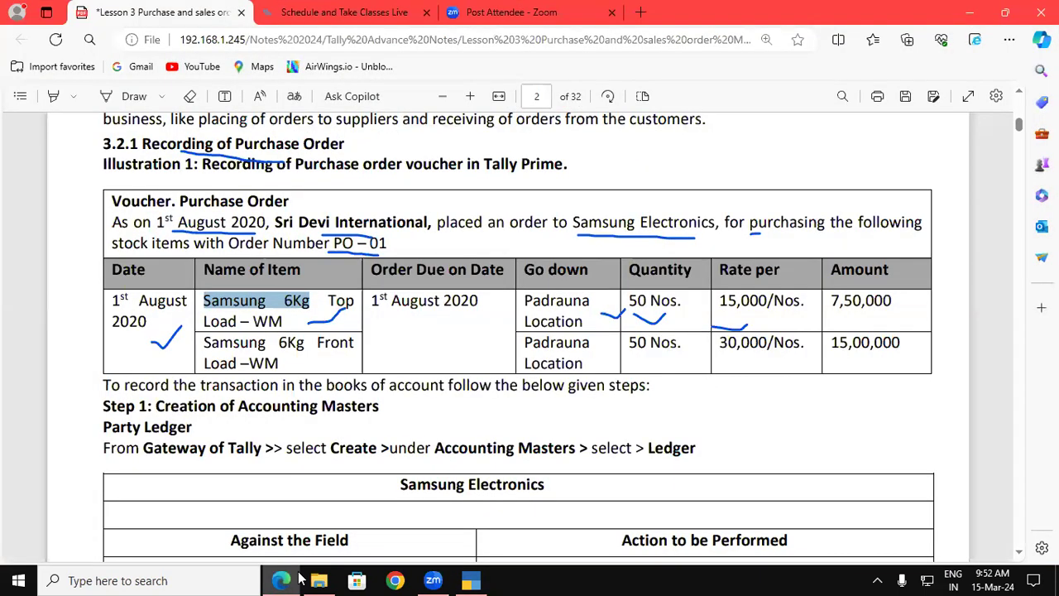
{"action": "left_click", "coordinate": [300, 580]}
{"action": "type", "text": "50"}
{"action": "key", "text": "Return"}
{"action": "left_click", "coordinate": [301, 579]}
{"action": "left_click", "coordinate": [282, 579]}
{"action": "type", "text": "30000"}
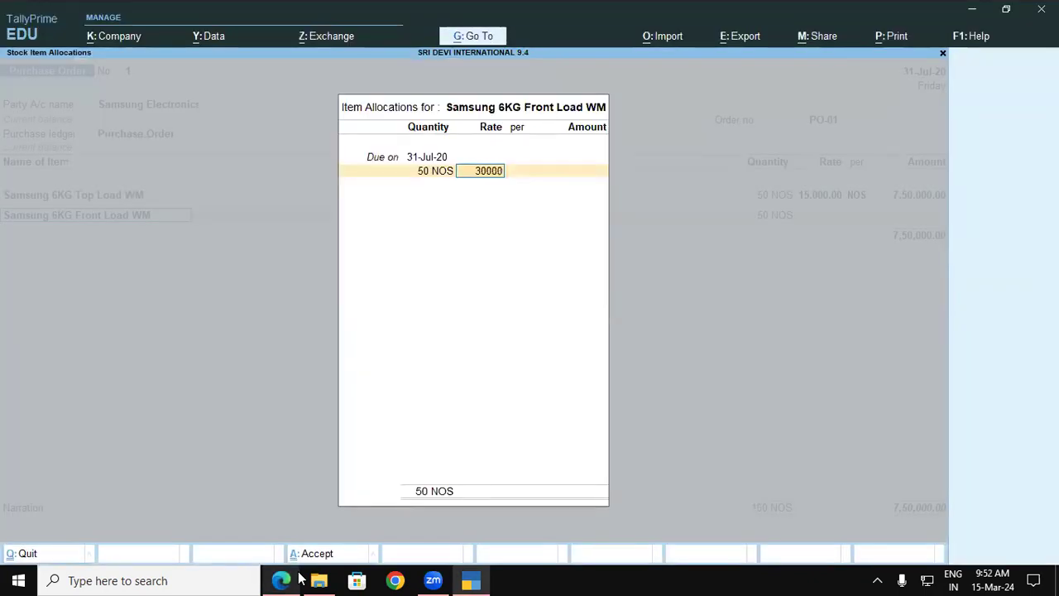
{"action": "key", "text": "Return"}
{"action": "key", "text": "Return"}
{"action": "key", "text": "Return"}
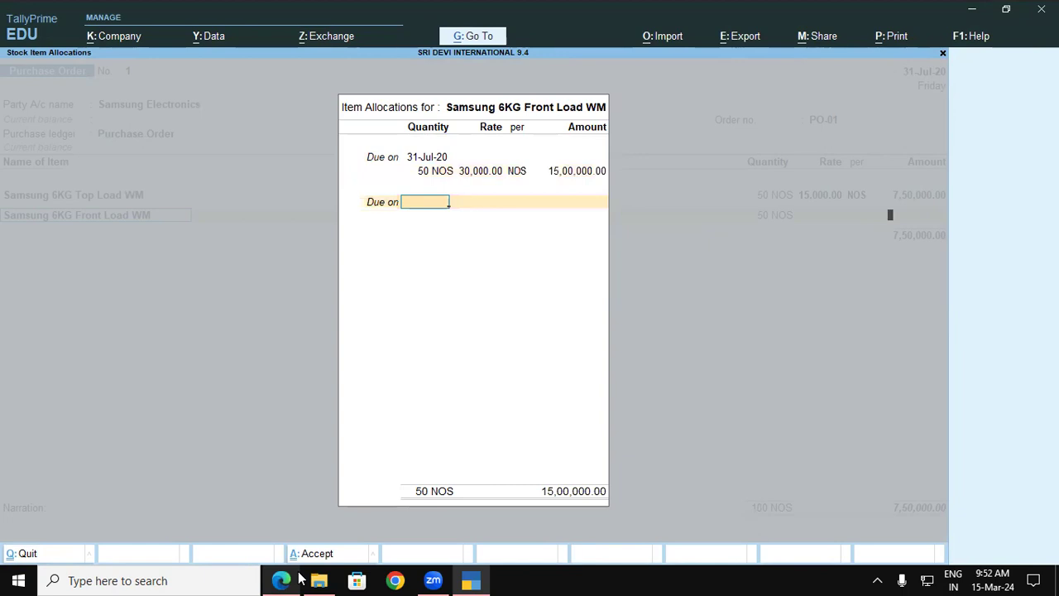
{"action": "key", "text": "Return"}
{"action": "key", "text": "Return"}
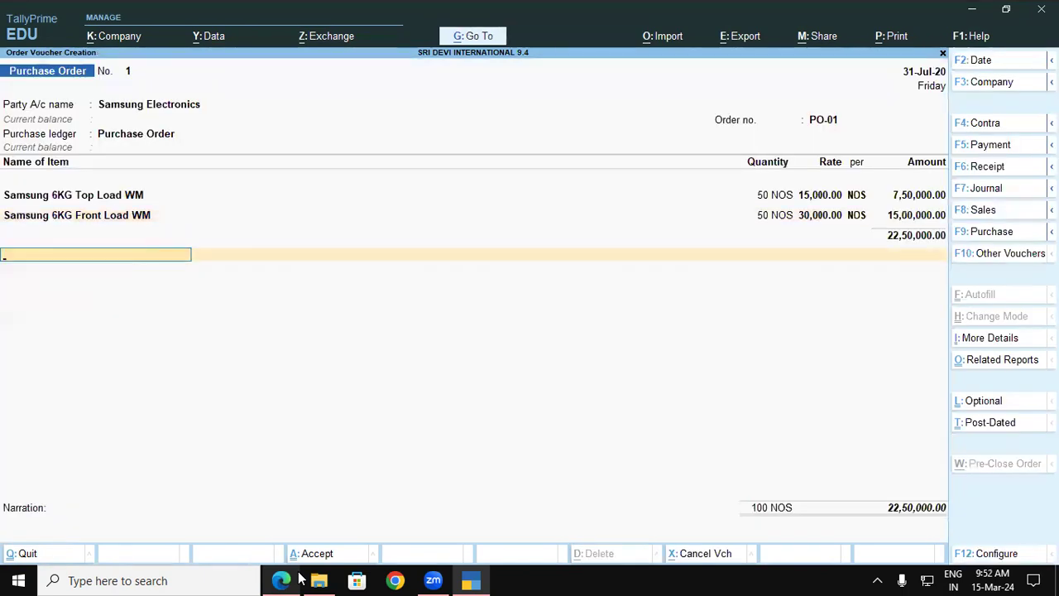
End the item list, leave the narration blank and save the Samsung Electronics purchase order
{"action": "key", "text": "Return"}
{"action": "key", "text": "Return"}
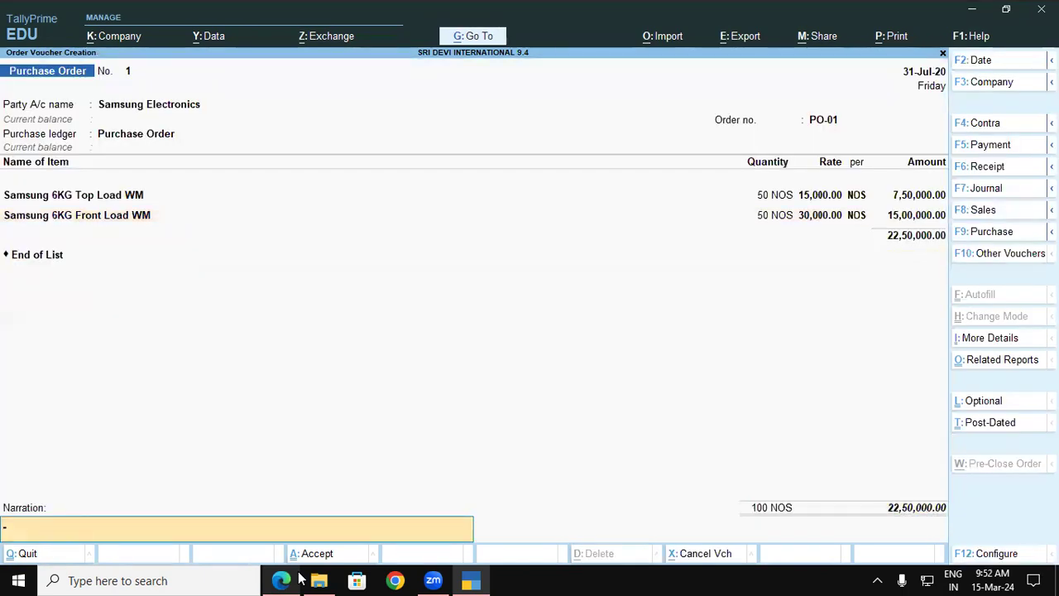
{"action": "key", "text": "Return"}
{"action": "key", "text": "y"}
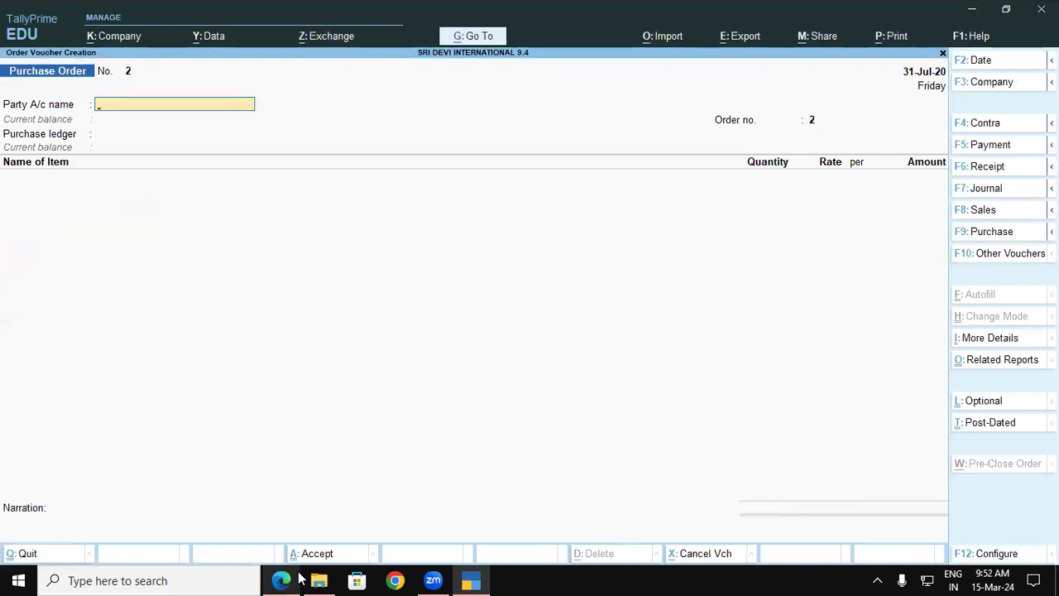
Switch to the lesson notes in Edge and find the instructions for checking the Purchase Orders Book
{"action": "left_click", "coordinate": [296, 580]}
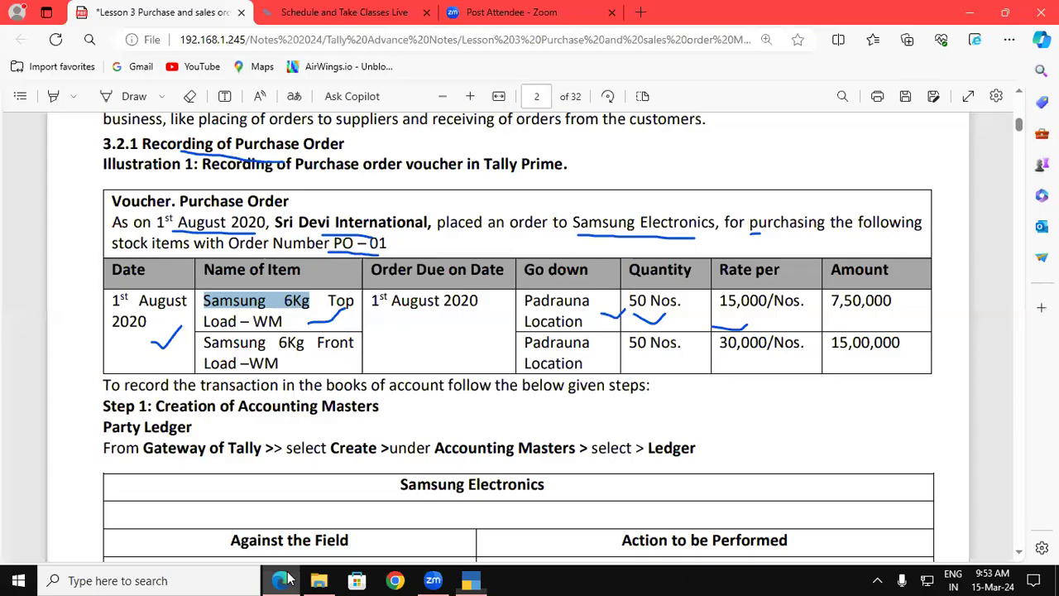
{"action": "scroll", "coordinate": [1021, 557], "scroll_direction": "down", "scroll_amount": 10}
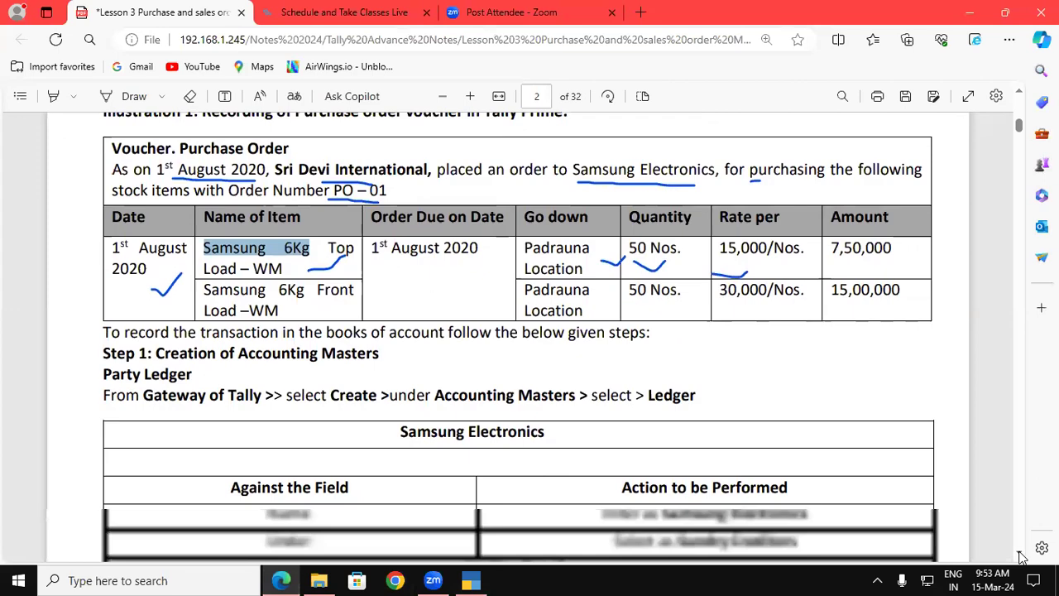
{"action": "scroll", "coordinate": [1022, 557], "scroll_direction": "down", "scroll_amount": 6}
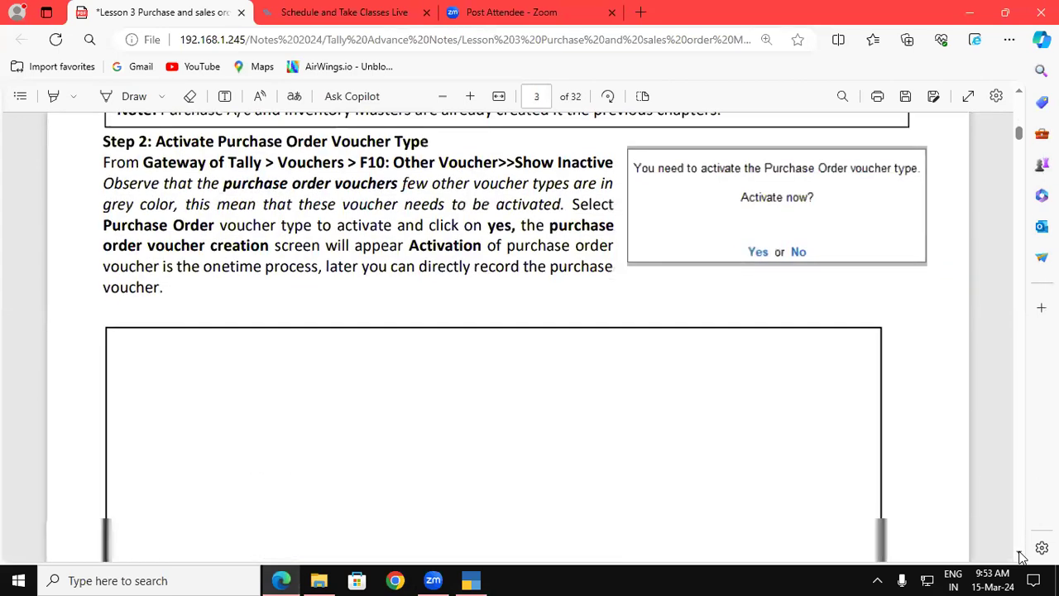
{"action": "scroll", "coordinate": [1021, 557], "scroll_direction": "down", "scroll_amount": 8}
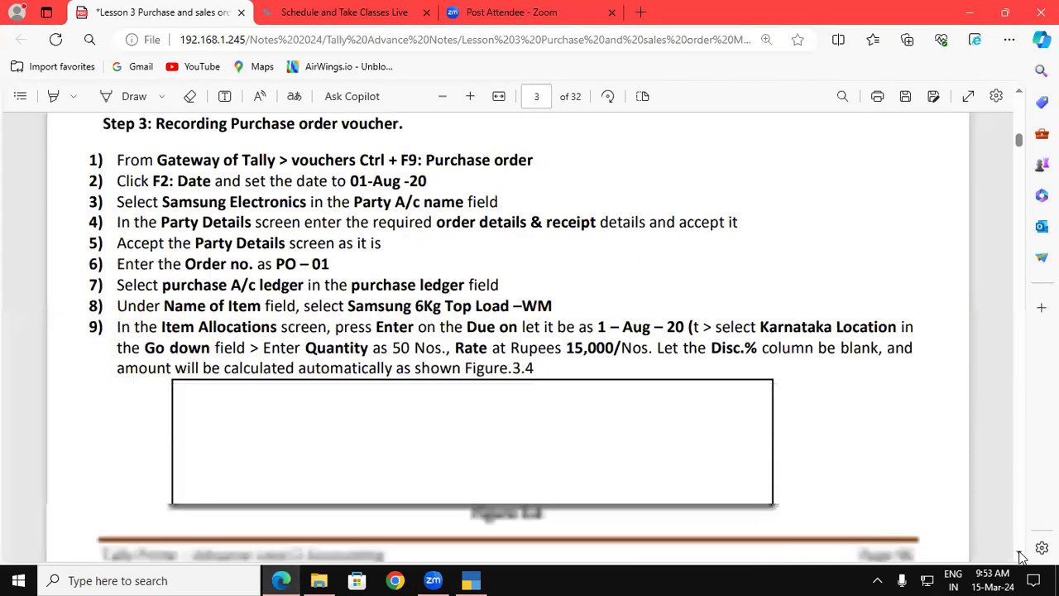
{"action": "scroll", "coordinate": [1021, 557], "scroll_direction": "down", "scroll_amount": 5}
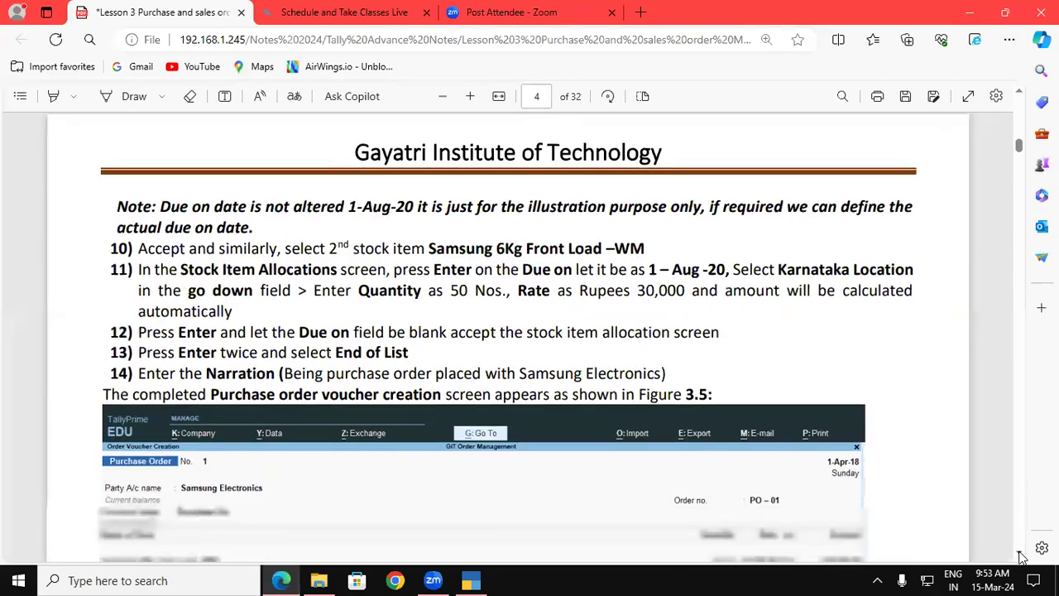
{"action": "scroll", "coordinate": [1023, 557], "scroll_direction": "down", "scroll_amount": 5}
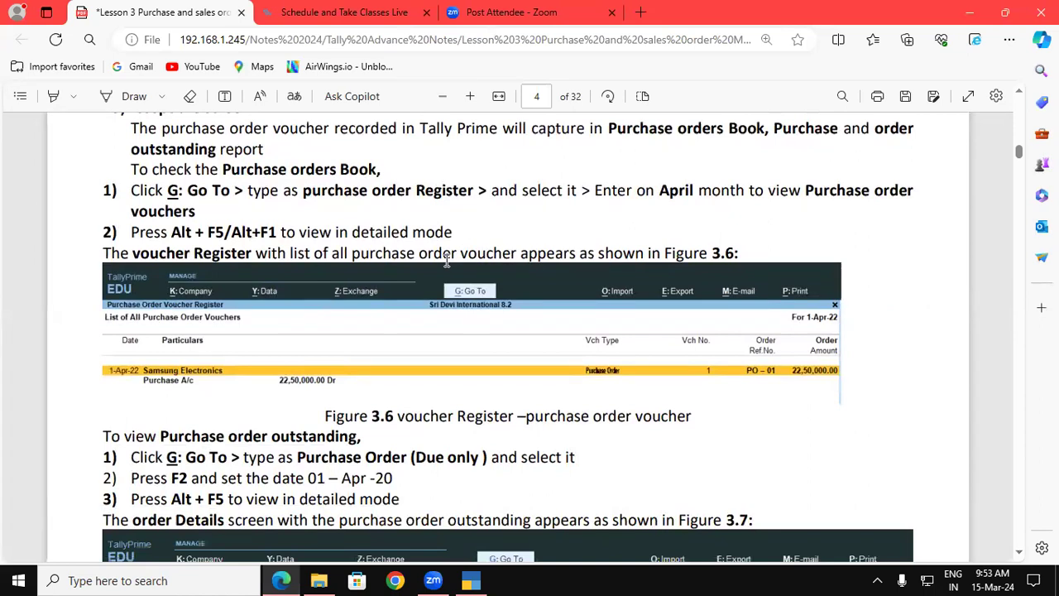
{"action": "left_click_drag", "start_coordinate": [806, 190], "coordinate": [907, 192]}
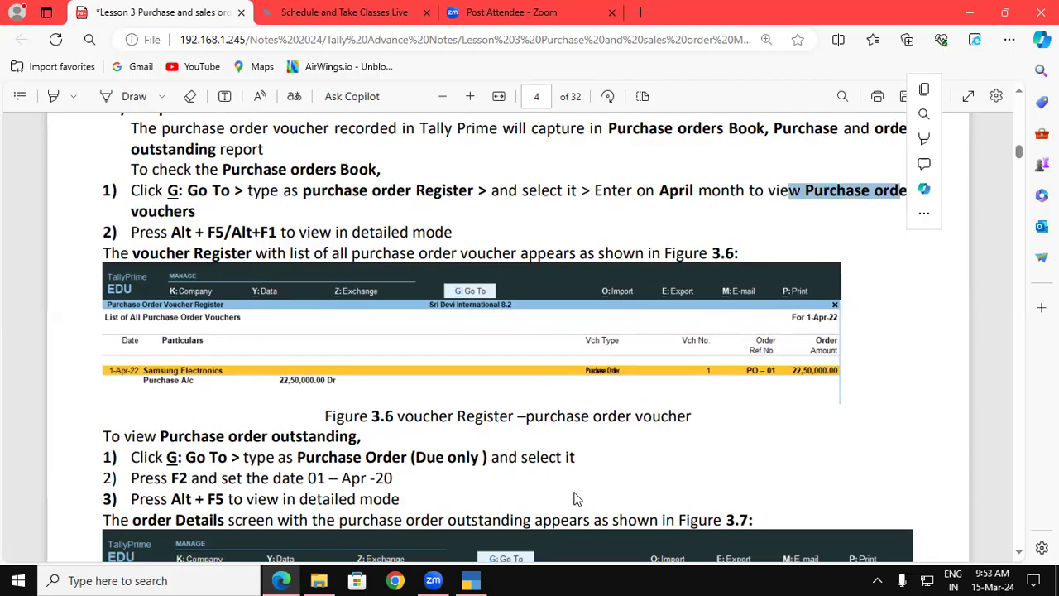
Switch to TallyPrime and open the Purchase order vouchers report
{"action": "left_click", "coordinate": [469, 580]}
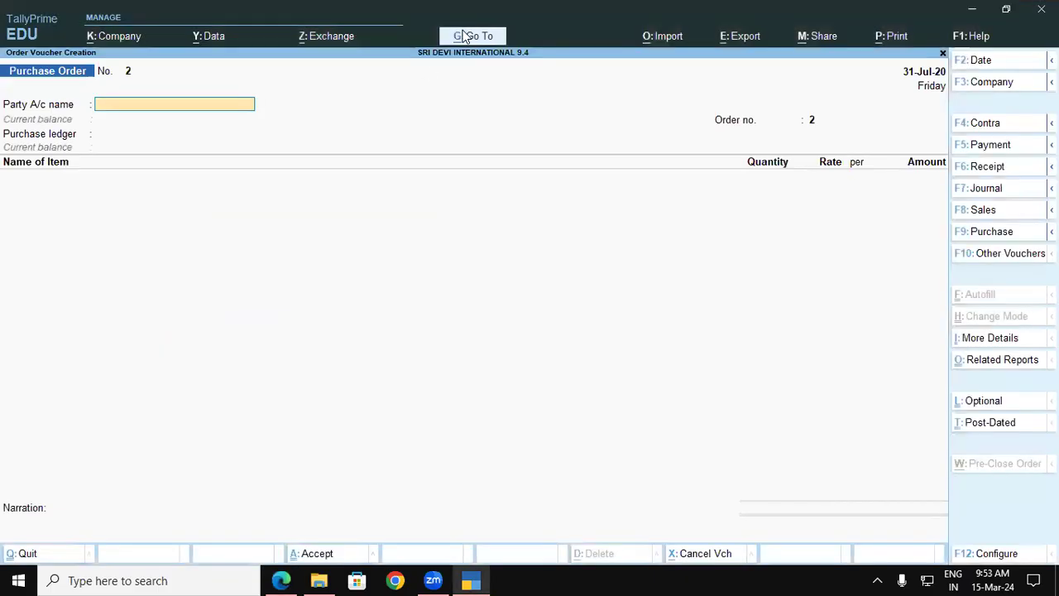
{"action": "left_click", "coordinate": [469, 37]}
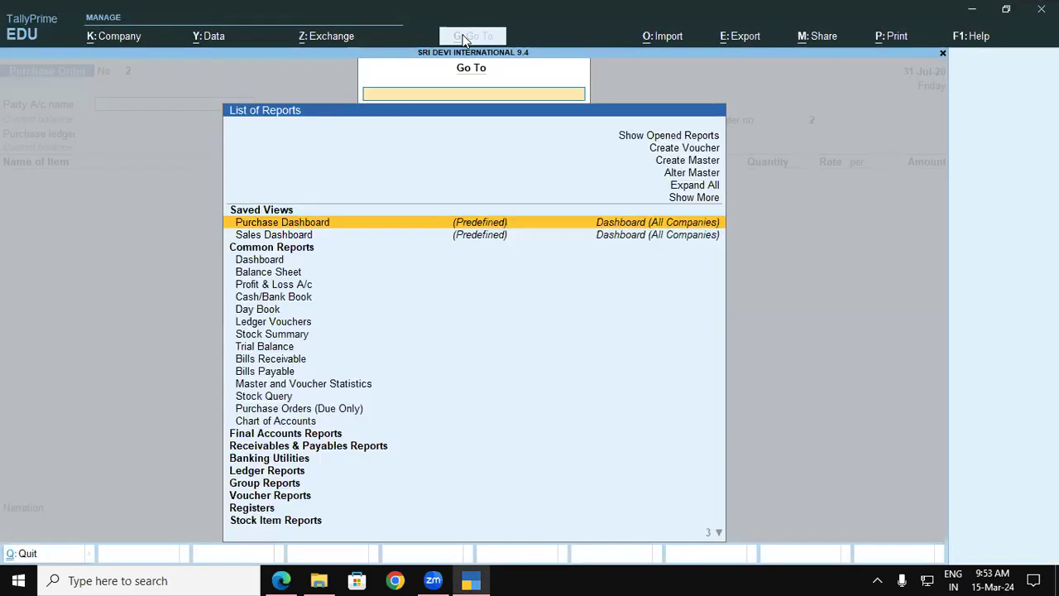
{"action": "type", "text": "Pu"}
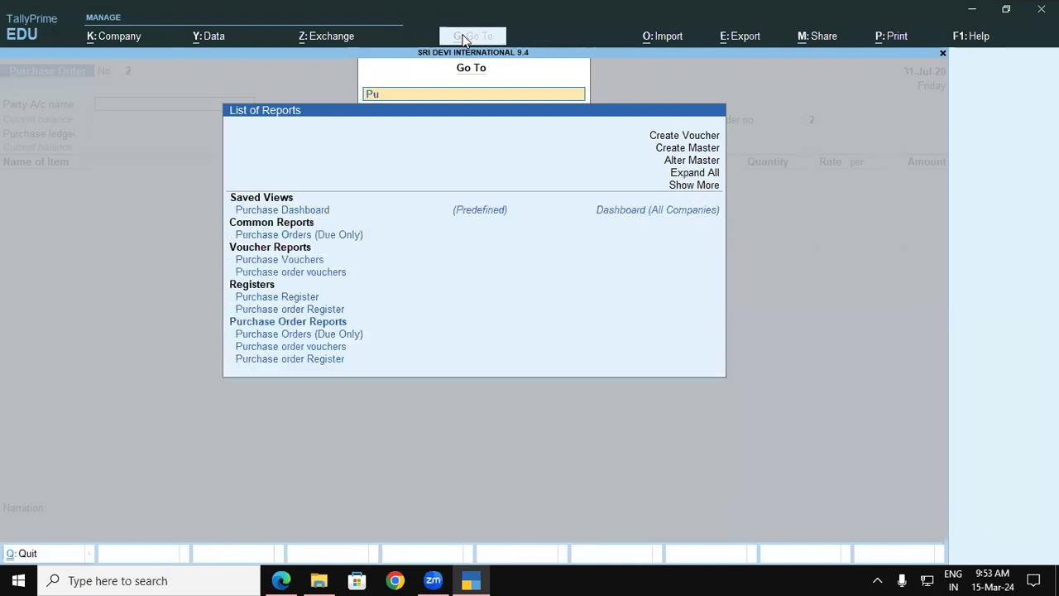
{"action": "key", "text": "Down"}
{"action": "key", "text": "Down"}
{"action": "key", "text": "Down"}
{"action": "key", "text": "Down"}
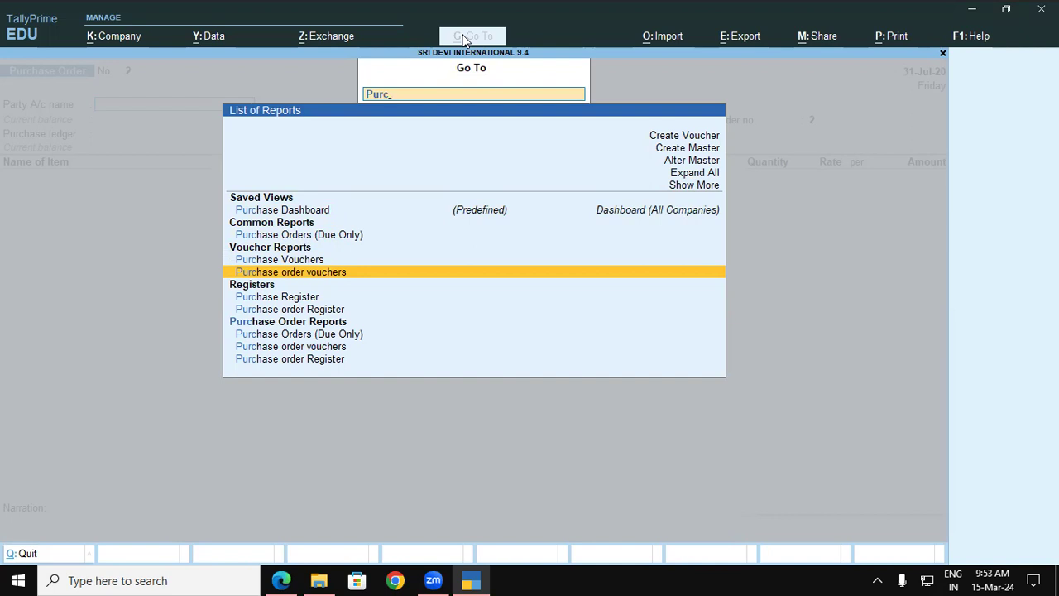
{"action": "key", "text": "Return"}
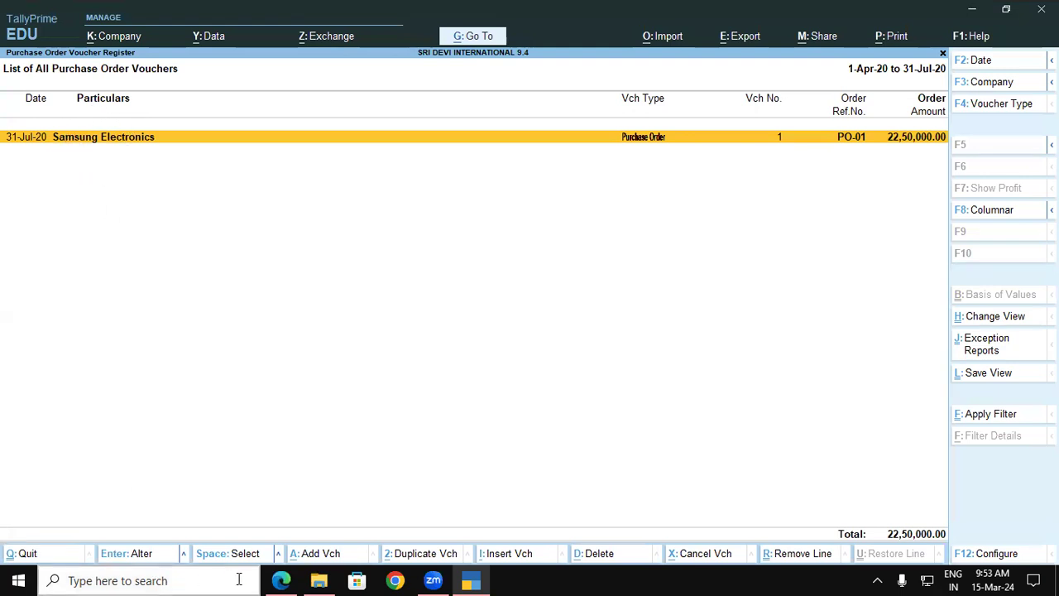
Return to the lesson notes in Edge and review how to view outstanding purchase orders
{"action": "left_click", "coordinate": [295, 580]}
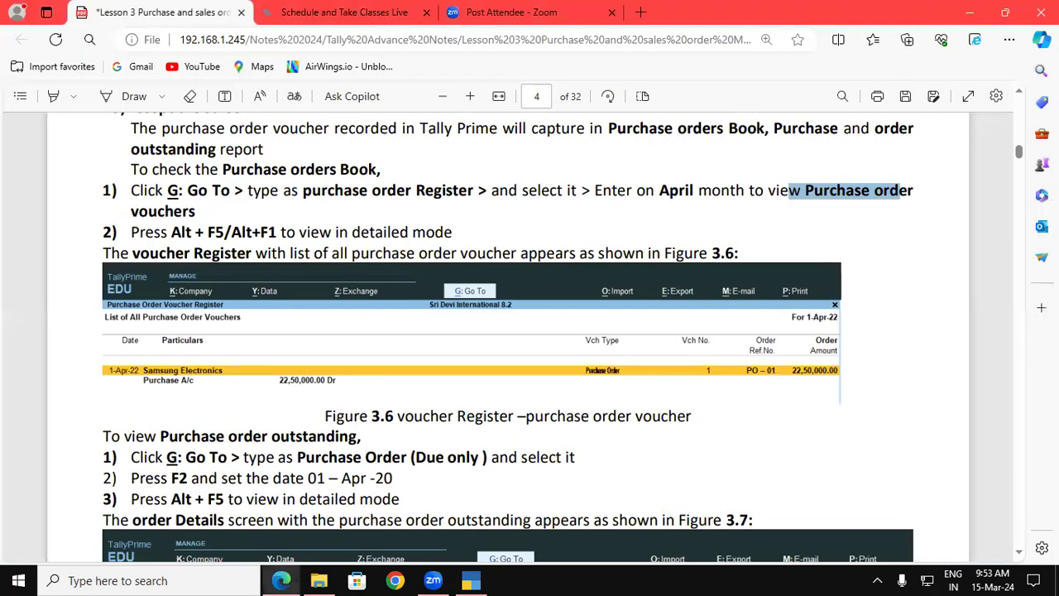
{"action": "left_click", "coordinate": [1015, 559]}
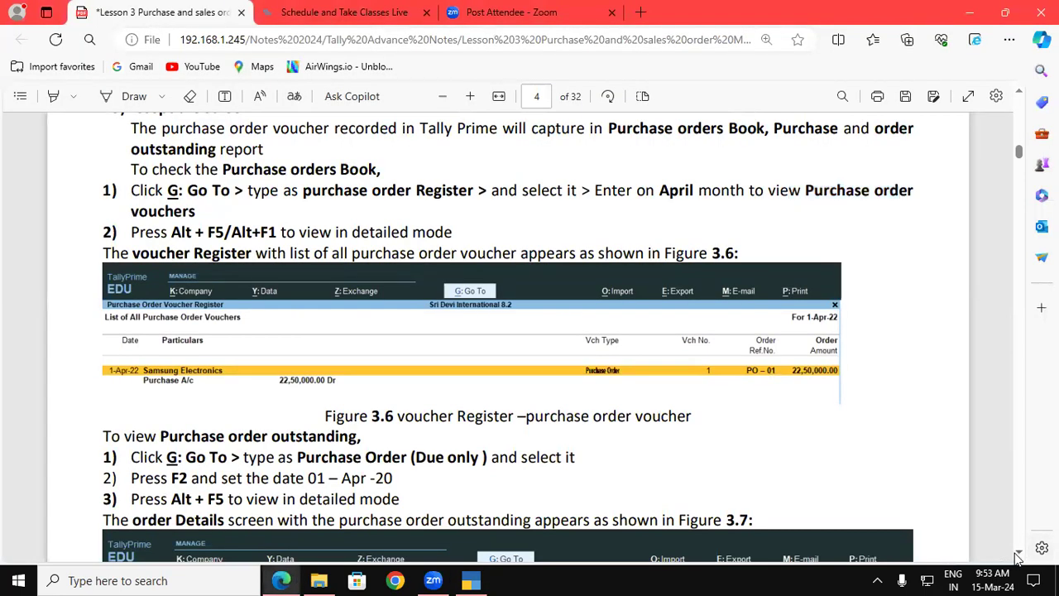
{"action": "scroll", "coordinate": [1016, 560], "scroll_direction": "down", "scroll_amount": 4}
{"action": "scroll", "coordinate": [1018, 560], "scroll_direction": "down", "scroll_amount": 4}
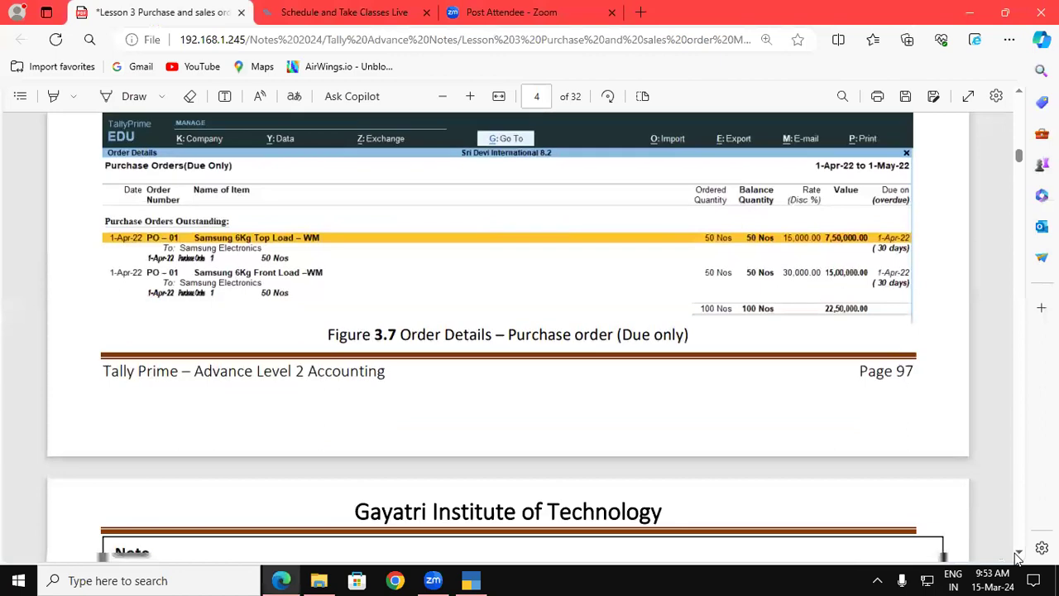
{"action": "scroll", "coordinate": [1018, 559], "scroll_direction": "down", "scroll_amount": 2}
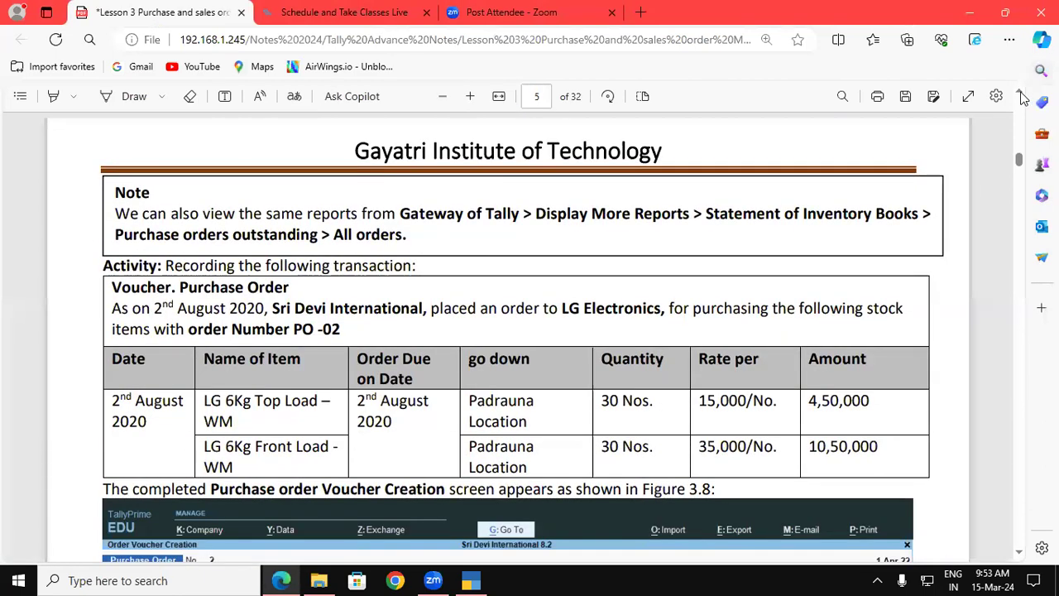
{"action": "scroll", "coordinate": [1023, 98], "scroll_direction": "up", "scroll_amount": 6}
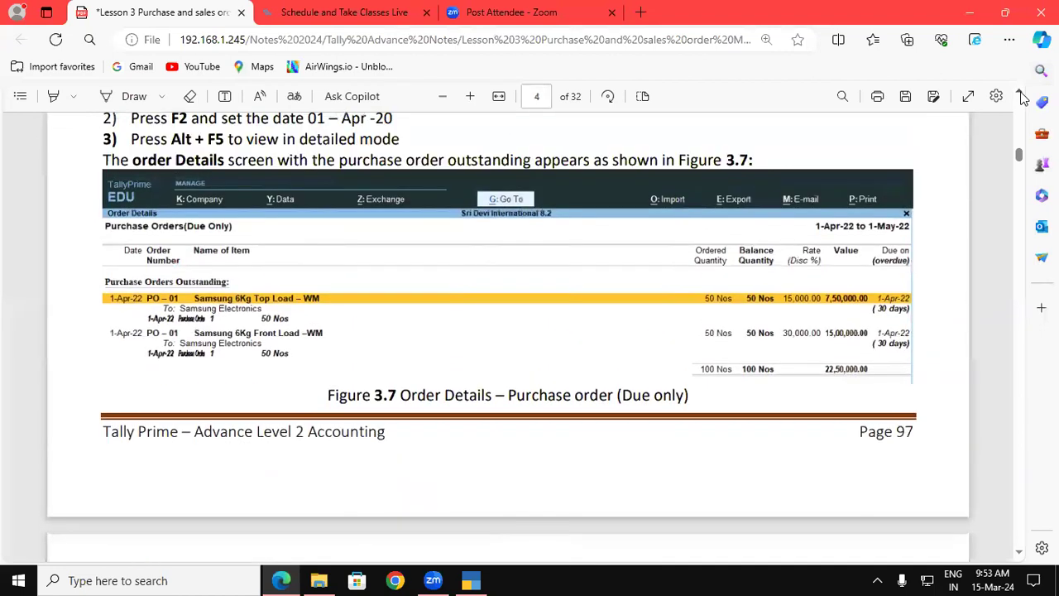
{"action": "scroll", "coordinate": [186, 253], "scroll_direction": "up", "scroll_amount": 1}
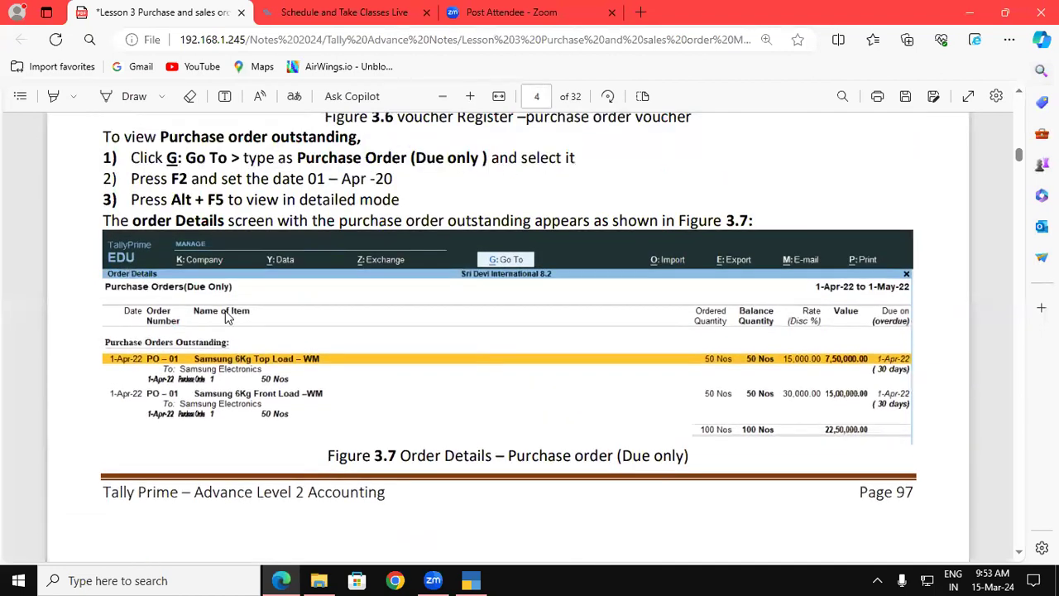
Switch to TallyPrime, leave the voucher register and open the Purchase Orders (Due Only) report
{"action": "left_click", "coordinate": [471, 580]}
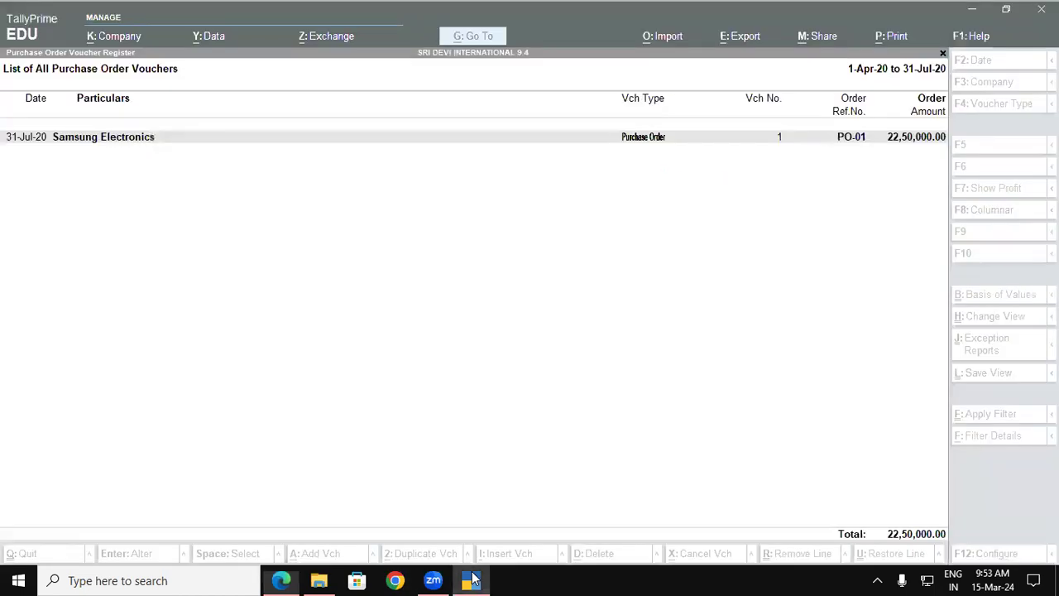
{"action": "left_click", "coordinate": [45, 77]}
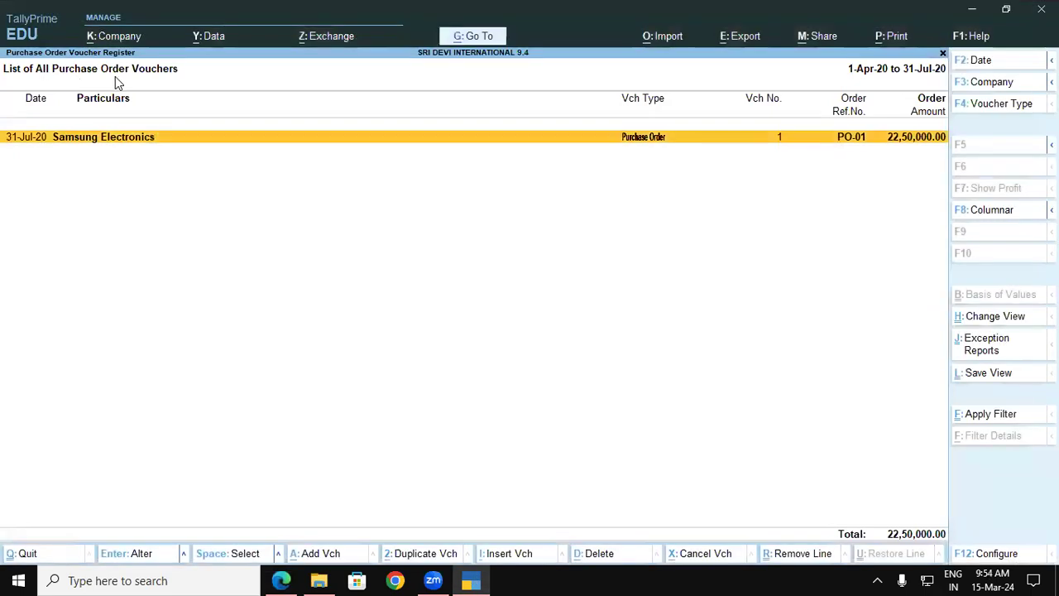
{"action": "key", "text": "alt+a"}
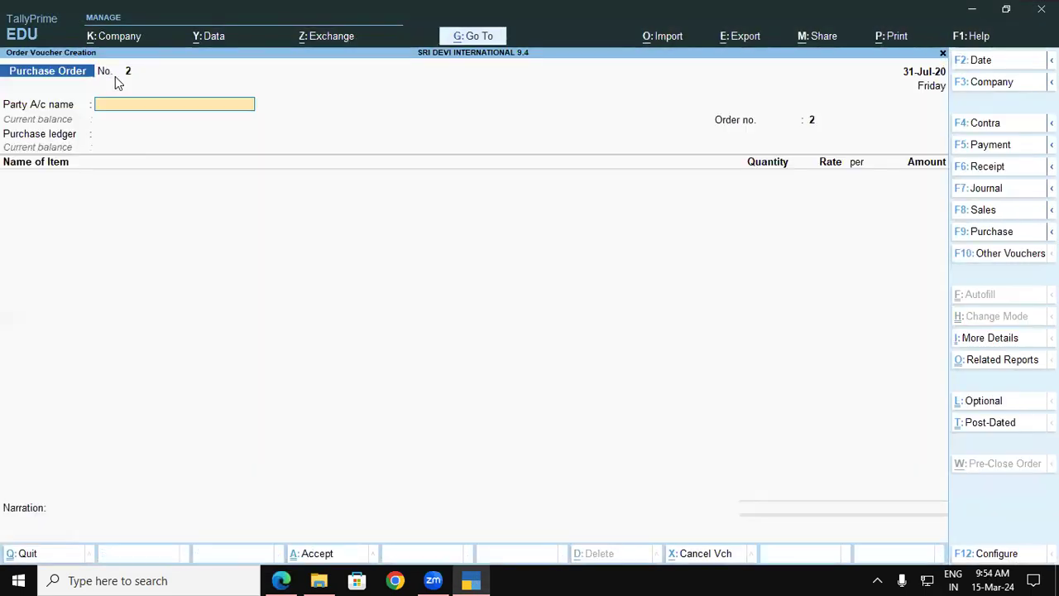
{"action": "left_click", "coordinate": [464, 43]}
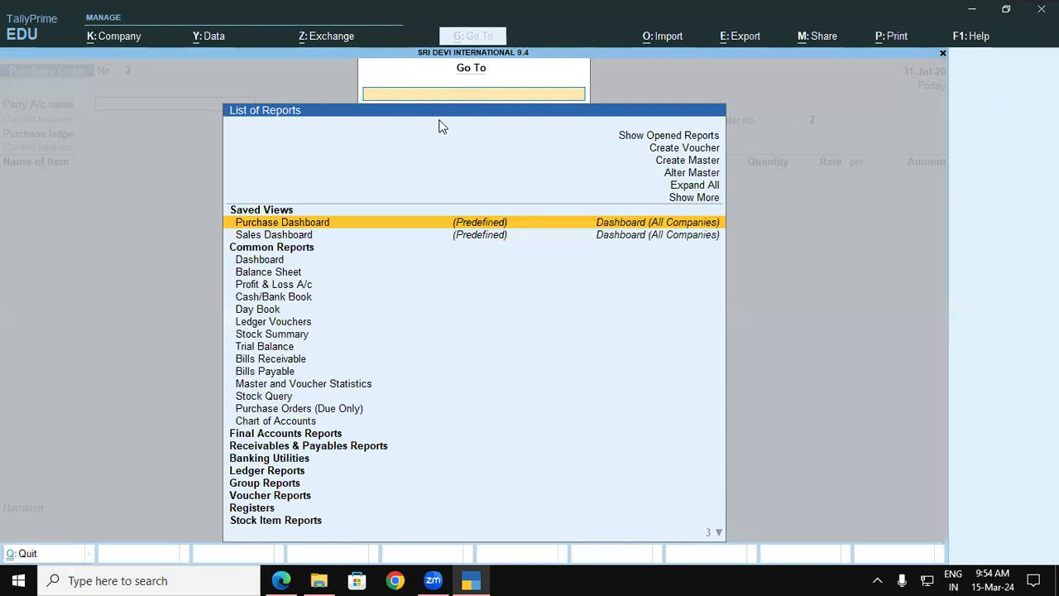
{"action": "type", "text": "Pu"}
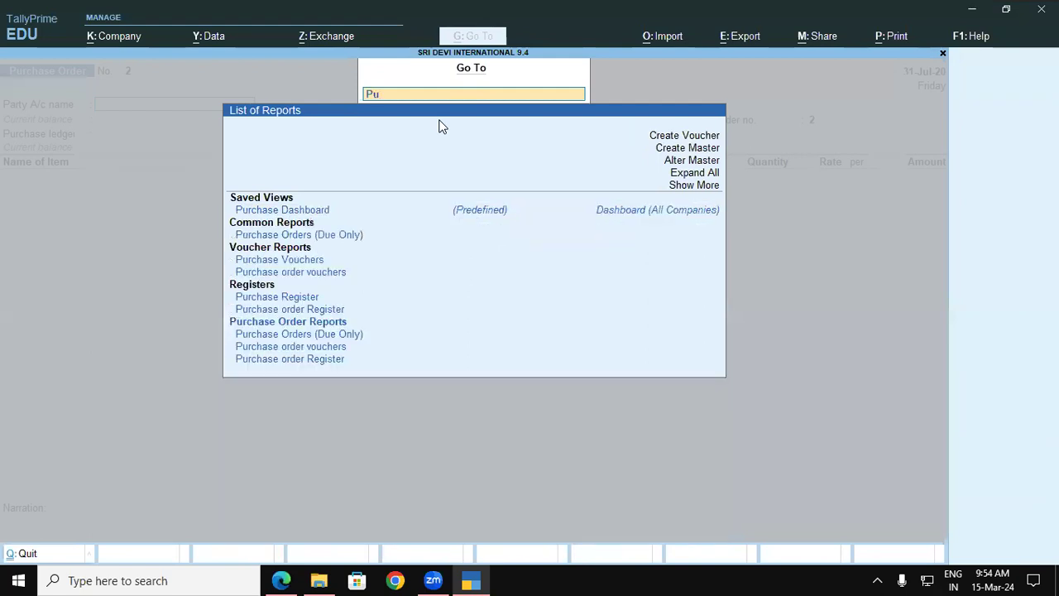
{"action": "key", "text": "Down"}
{"action": "key", "text": "Down"}
{"action": "key", "text": "Return"}
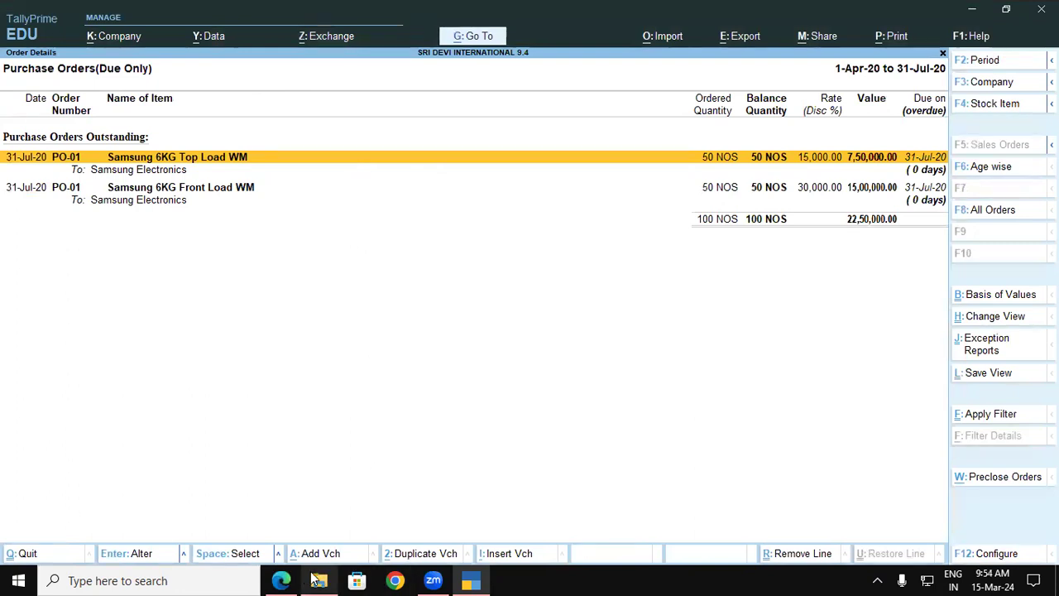
Go to the LG Electronics purchase order activity in the lesson notes in Edge and highlight its order number
{"action": "left_click", "coordinate": [286, 580]}
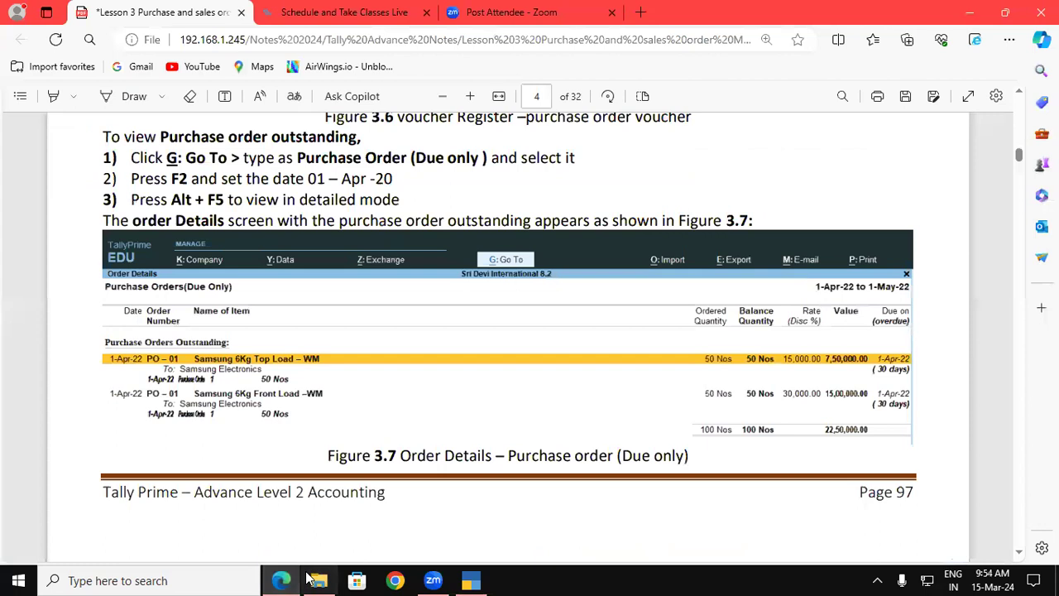
{"action": "left_click", "coordinate": [1020, 552]}
{"action": "scroll", "coordinate": [1023, 558], "scroll_direction": "down", "scroll_amount": 4}
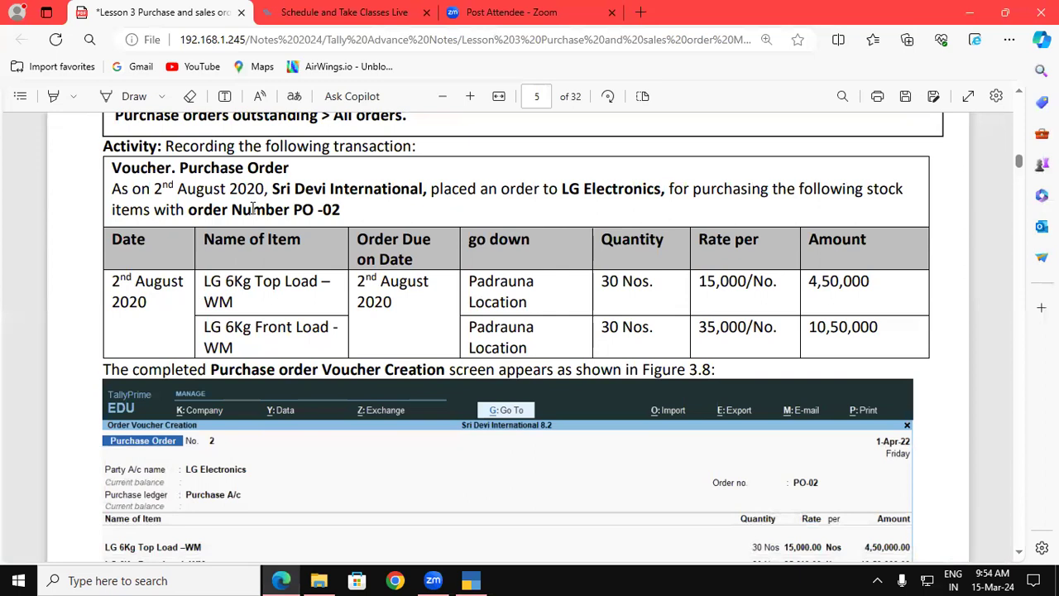
{"action": "left_click_drag", "start_coordinate": [230, 210], "coordinate": [341, 214]}
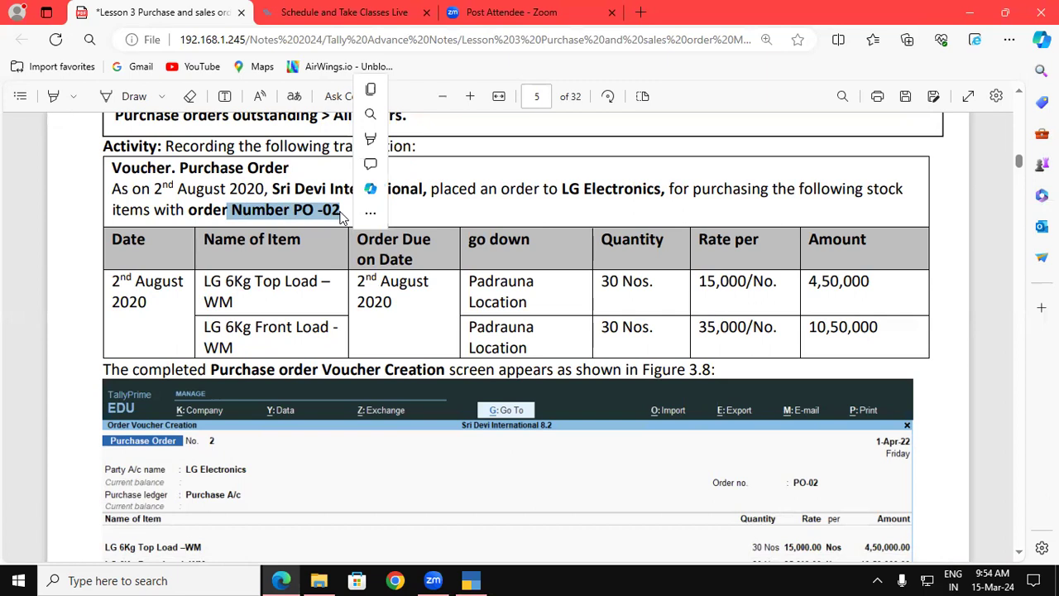